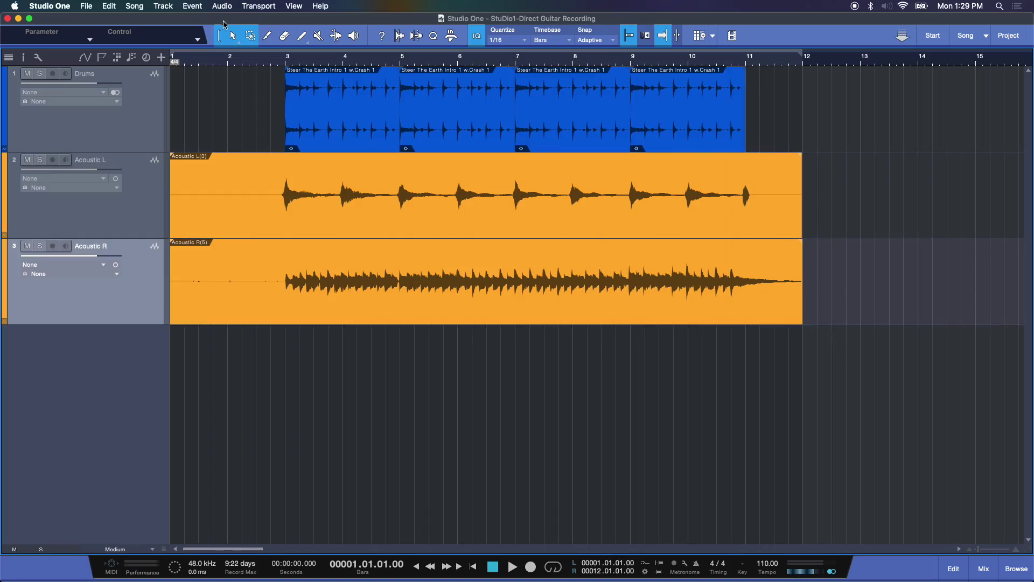
Add a mono audio track named Elec Git on Input L, with no preset.
{"action": "left_click", "coordinate": [164, 5]}
{"action": "left_click", "coordinate": [183, 23]}
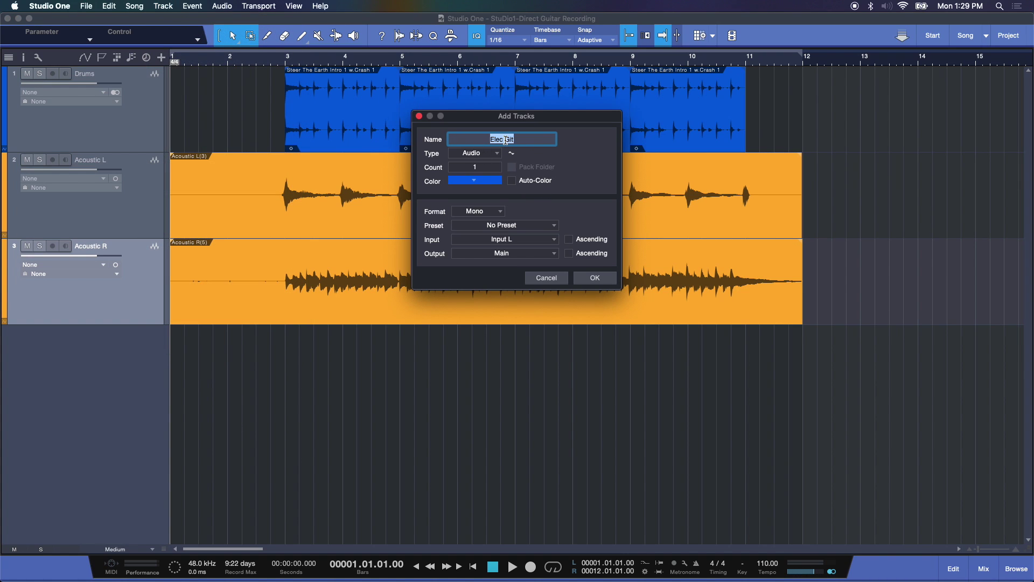
{"action": "left_click", "coordinate": [487, 156]}
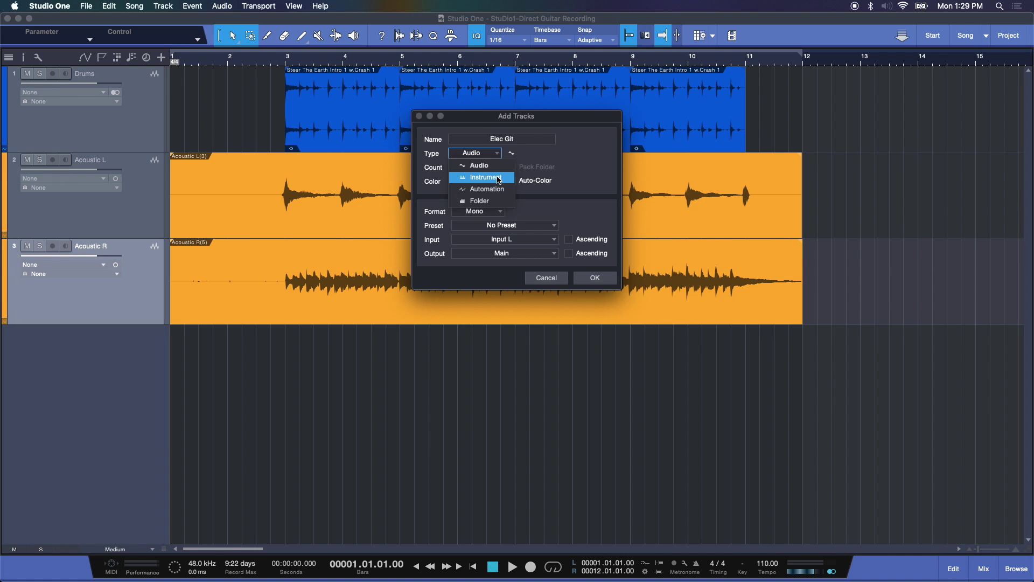
{"action": "left_click", "coordinate": [491, 167]}
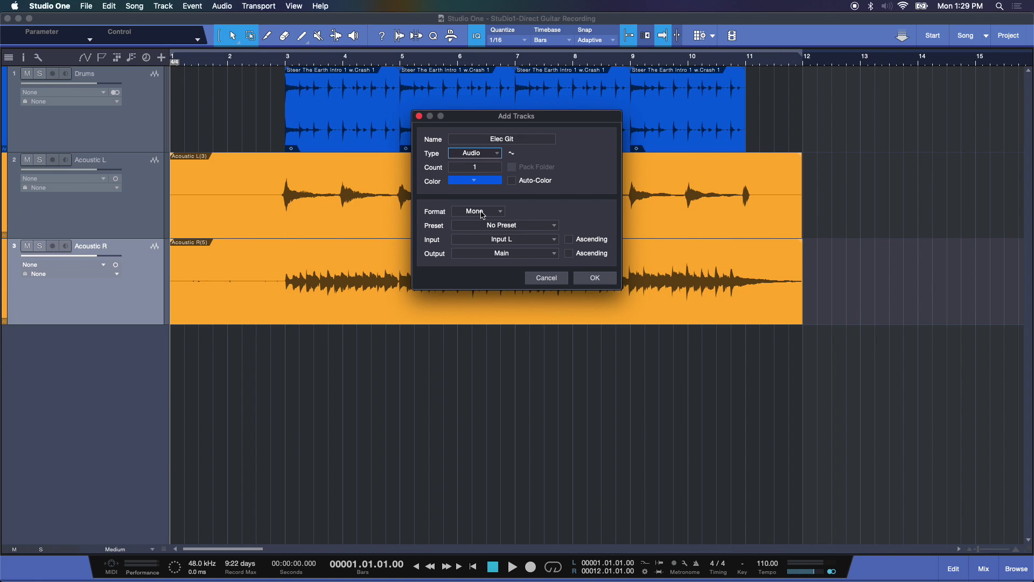
{"action": "left_click", "coordinate": [527, 230]}
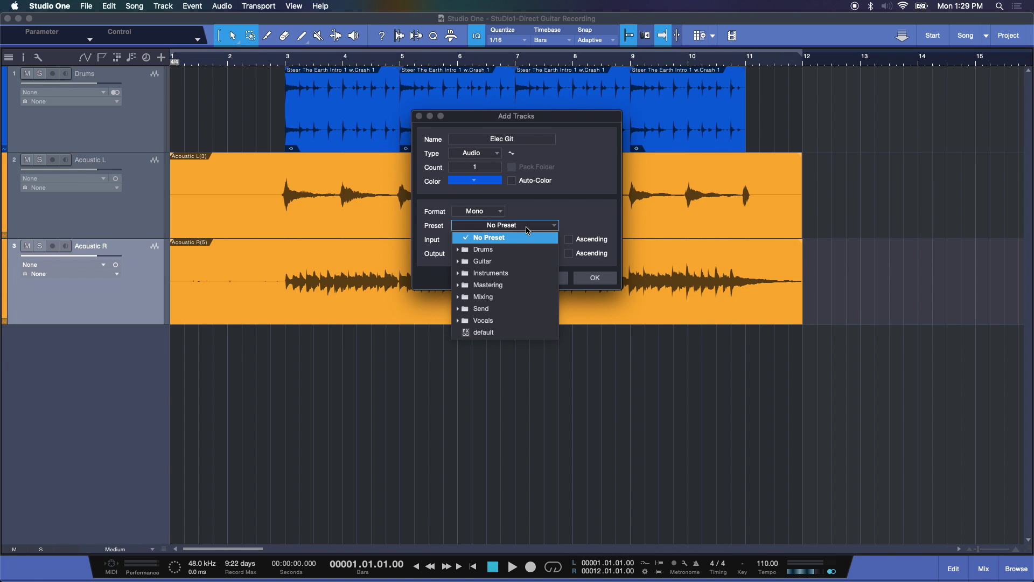
{"action": "left_click", "coordinate": [528, 231]}
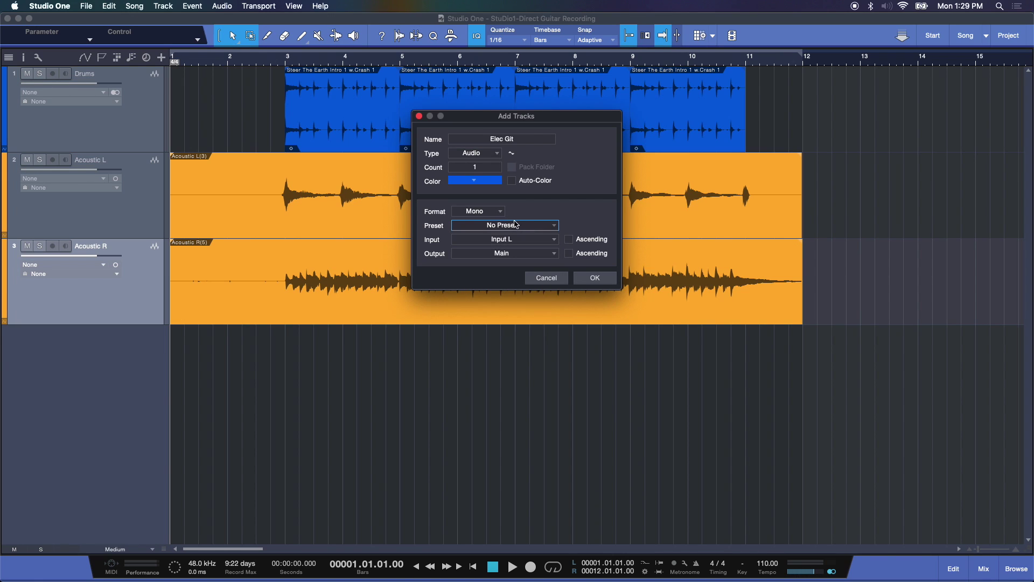
{"action": "left_click", "coordinate": [597, 280]}
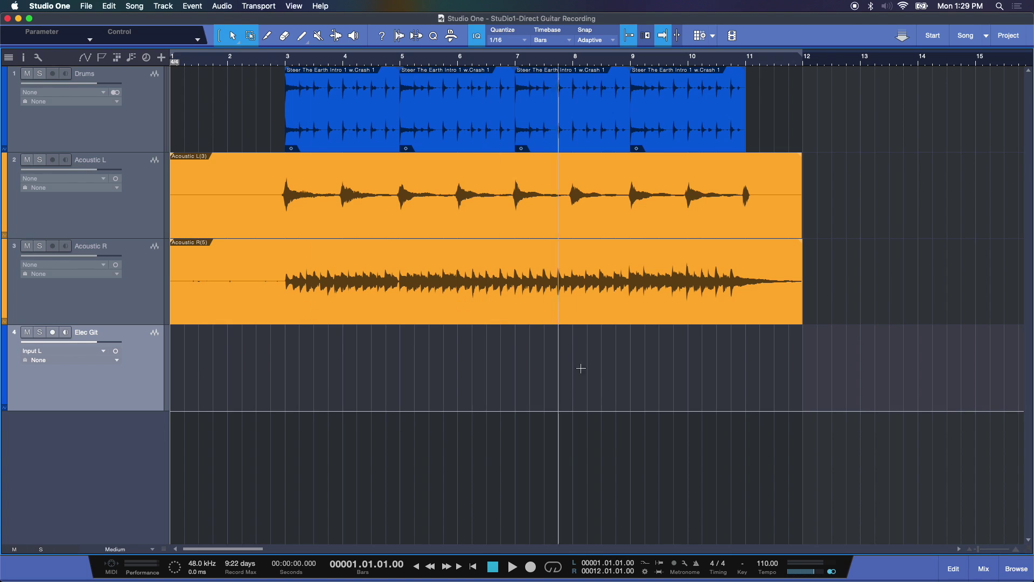
Raise the Input L preamp gain, record-arm and monitor Elec Git, and show the effects browser.
{"action": "left_click", "coordinate": [984, 569]}
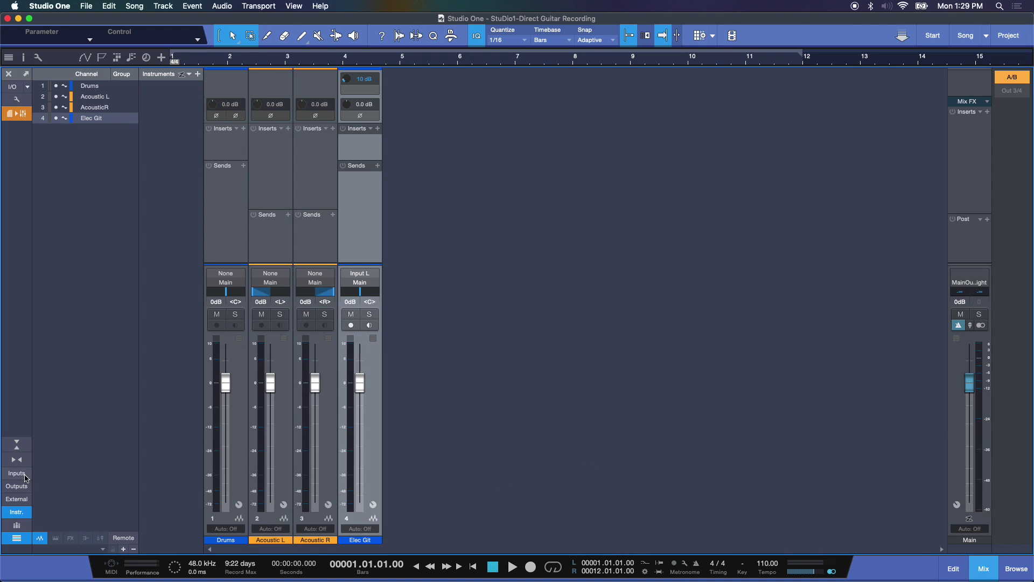
{"action": "left_click", "coordinate": [16, 475]}
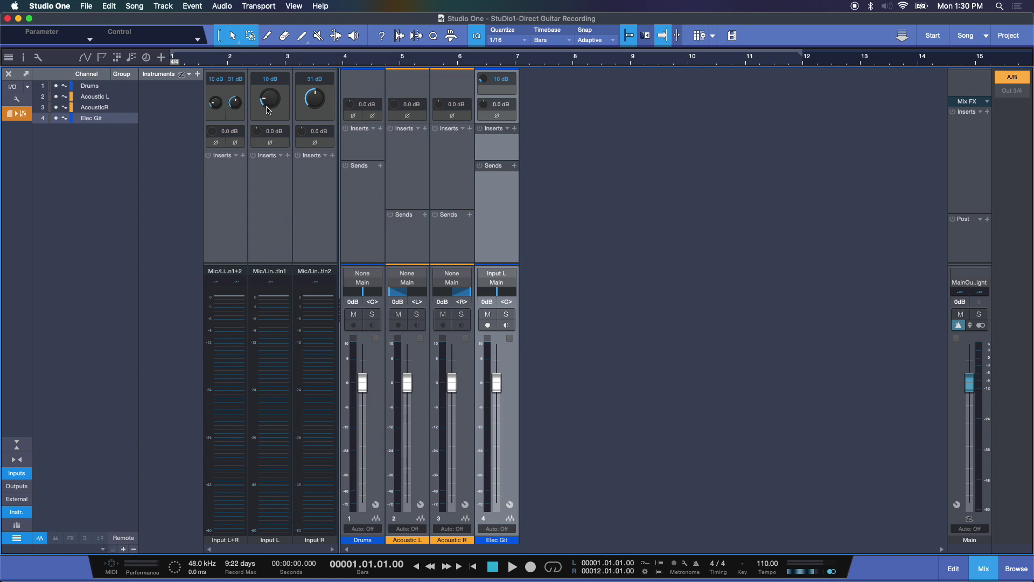
{"action": "mouse_move", "coordinate": [270, 98]}
{"action": "left_mouse_down"}
{"action": "mouse_move", "coordinate": [270, 82]}
{"action": "mouse_move", "coordinate": [272, 100]}
{"action": "left_mouse_up"}
{"action": "left_click", "coordinate": [488, 326]}
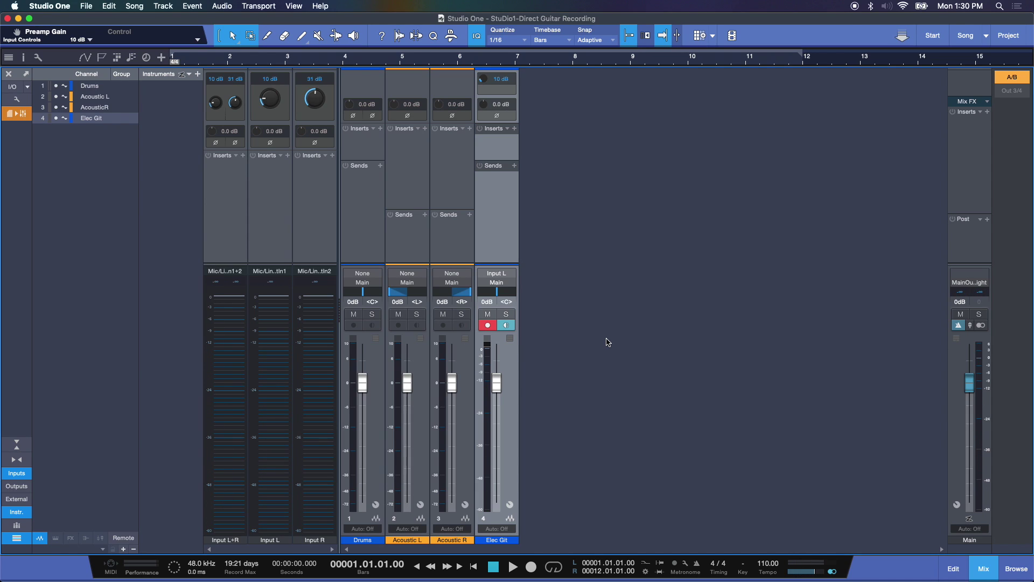
{"action": "left_click", "coordinate": [1016, 569]}
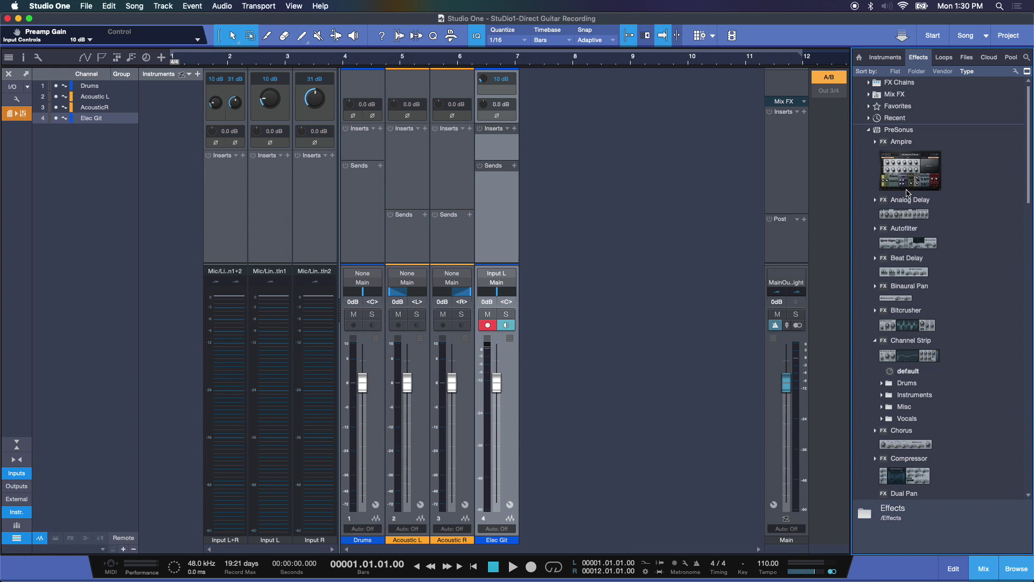
Insert PreSonus Ampire on the Elec Git channel and move its editor window lower.
{"action": "left_click", "coordinate": [871, 132]}
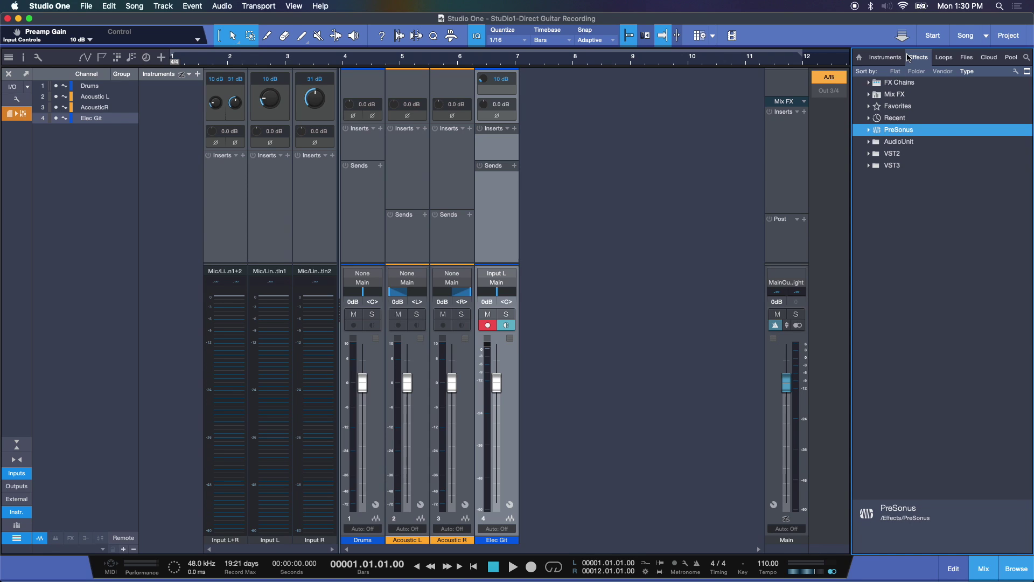
{"action": "left_click", "coordinate": [869, 132]}
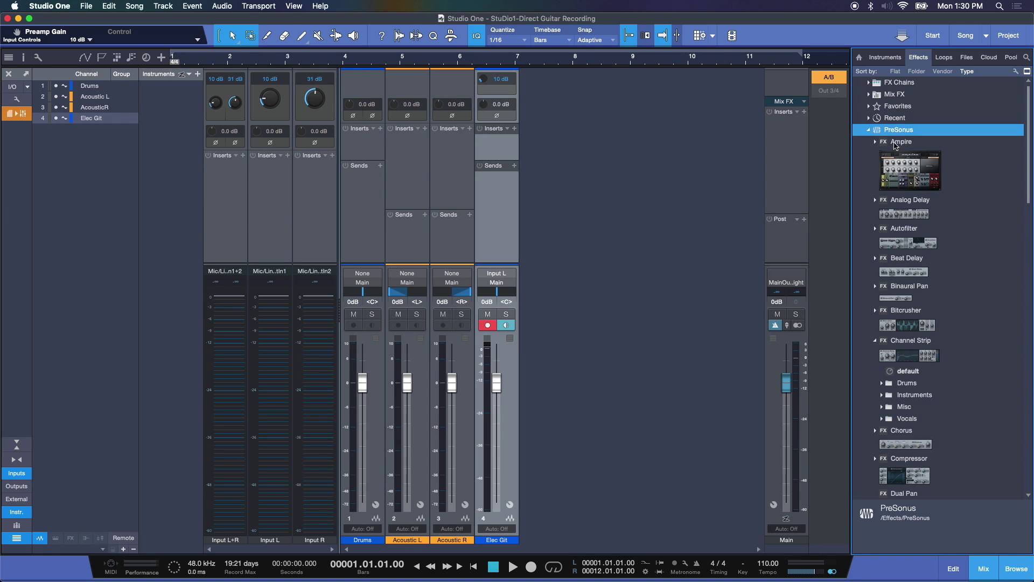
{"action": "left_click_drag", "start_coordinate": [914, 158], "coordinate": [497, 150]}
{"action": "left_click_drag", "start_coordinate": [505, 104], "coordinate": [507, 176]}
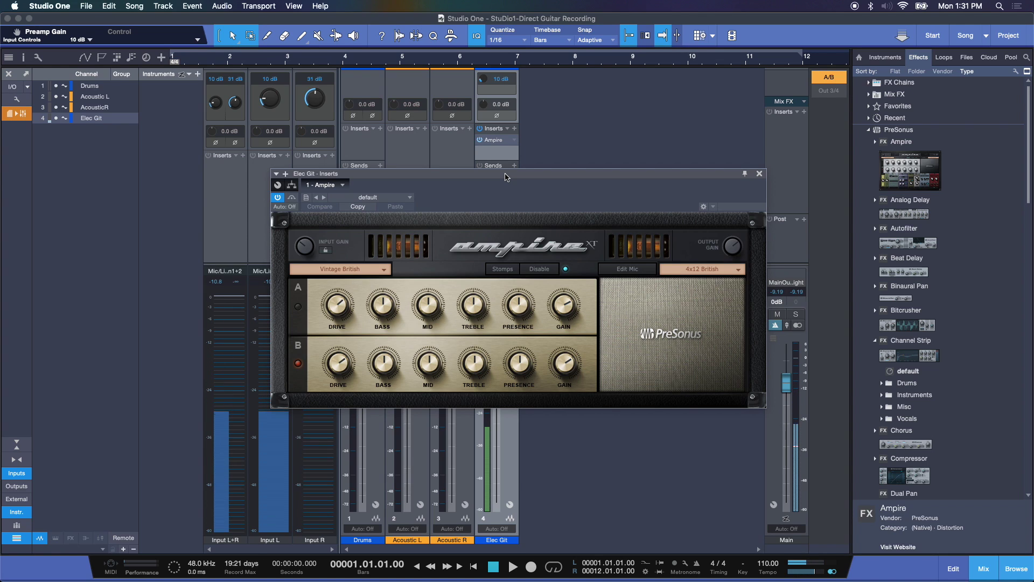
Look through Ampire's amp models, stomp pedalboard, stomp bypass, mic settings and cabinet list.
{"action": "left_click_drag", "start_coordinate": [506, 177], "coordinate": [496, 170]}
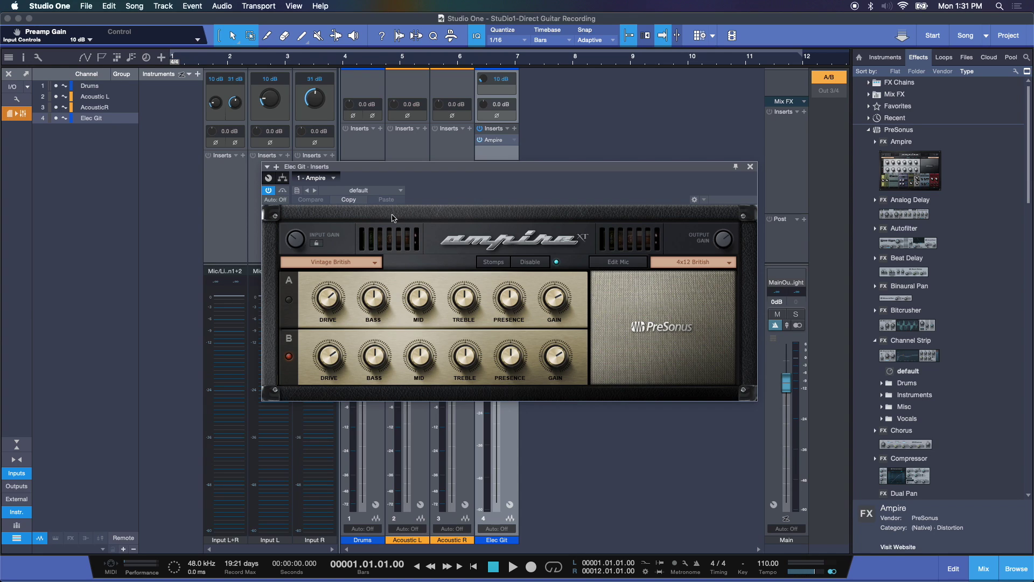
{"action": "left_click", "coordinate": [333, 264]}
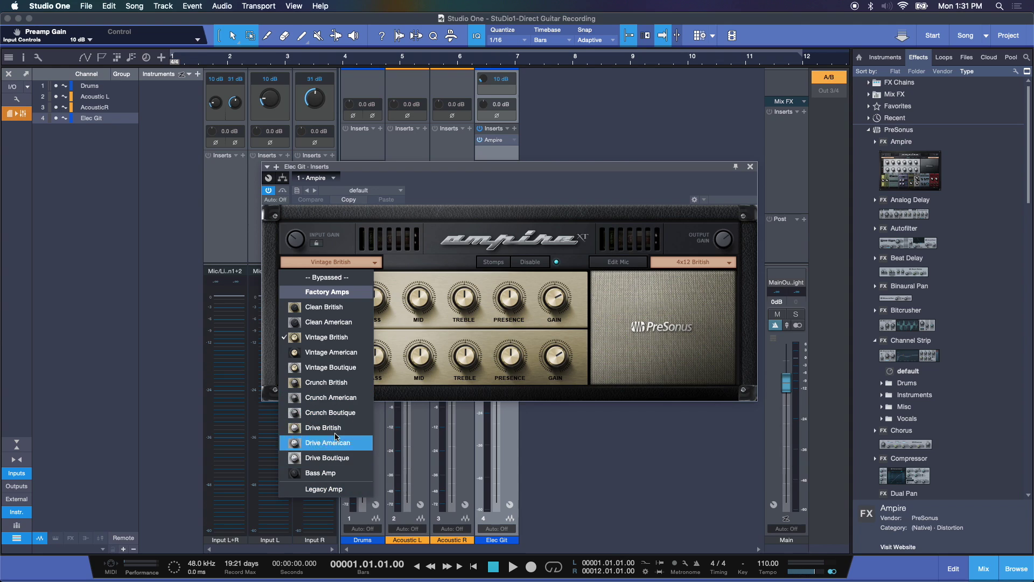
{"action": "left_click", "coordinate": [460, 245]}
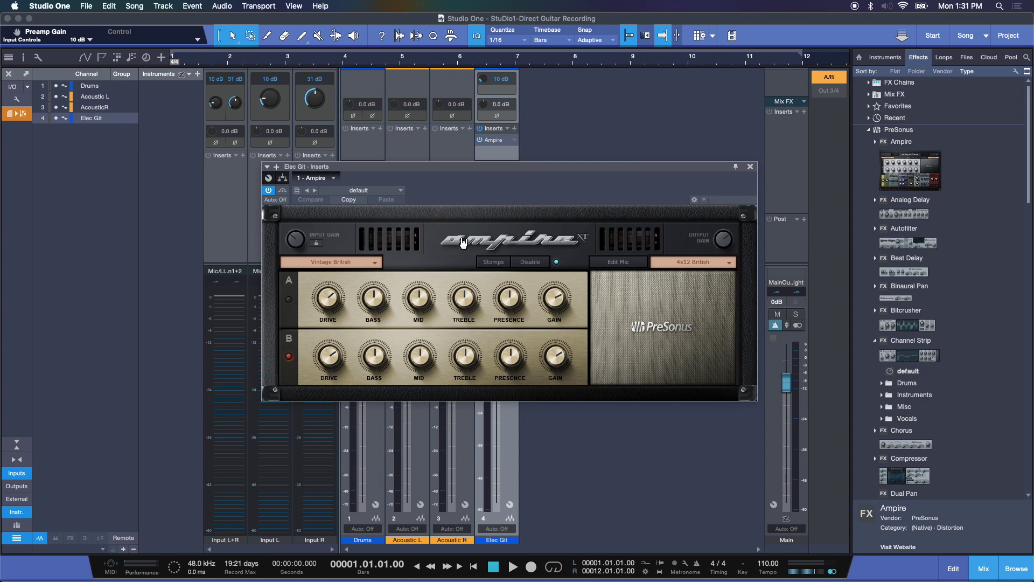
{"action": "left_click", "coordinate": [494, 262]}
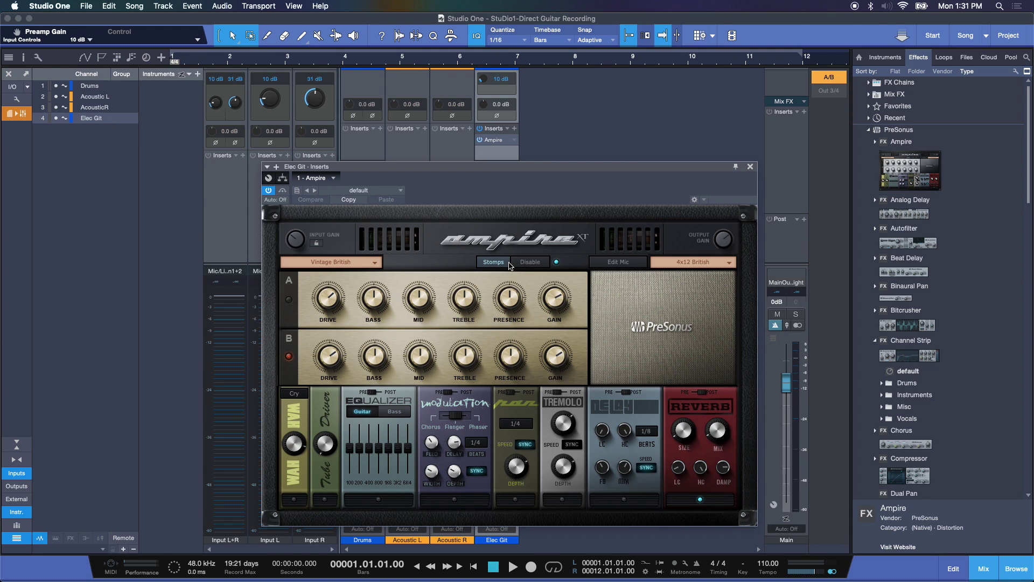
{"action": "left_click", "coordinate": [508, 263]}
{"action": "left_click", "coordinate": [534, 264]}
{"action": "left_click", "coordinate": [535, 265]}
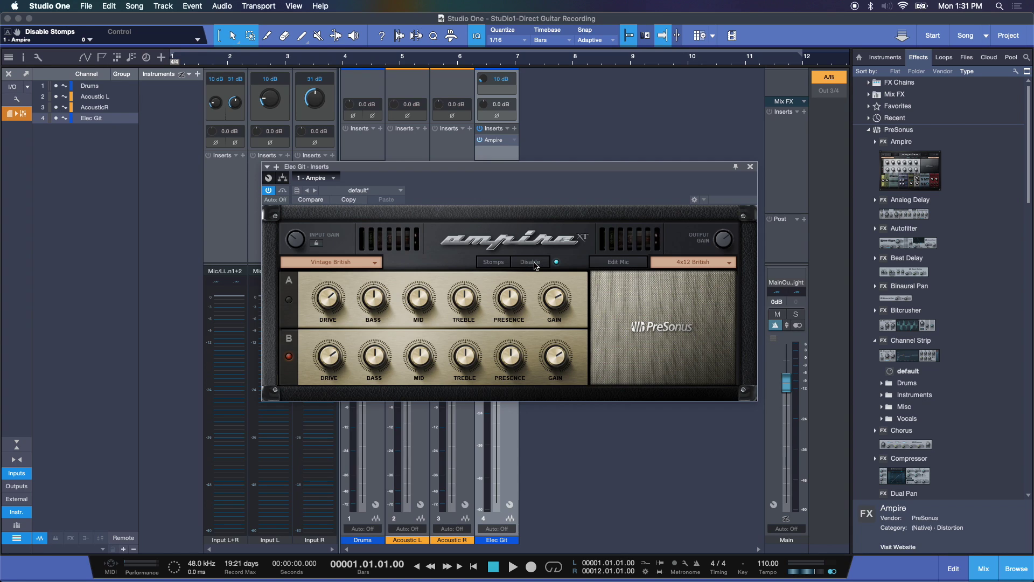
{"action": "left_click", "coordinate": [621, 264]}
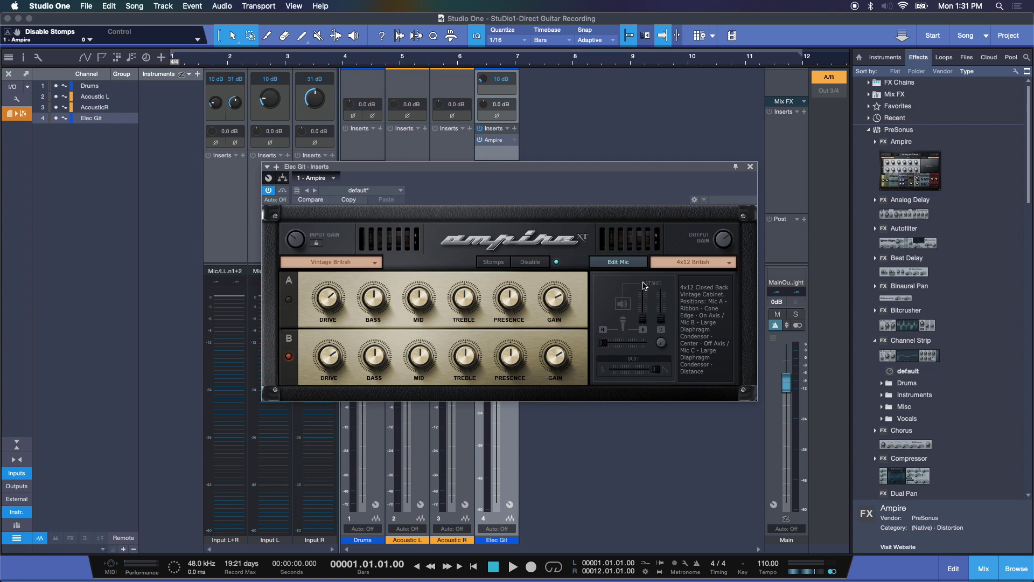
{"action": "left_click", "coordinate": [616, 263]}
{"action": "left_click", "coordinate": [681, 264]}
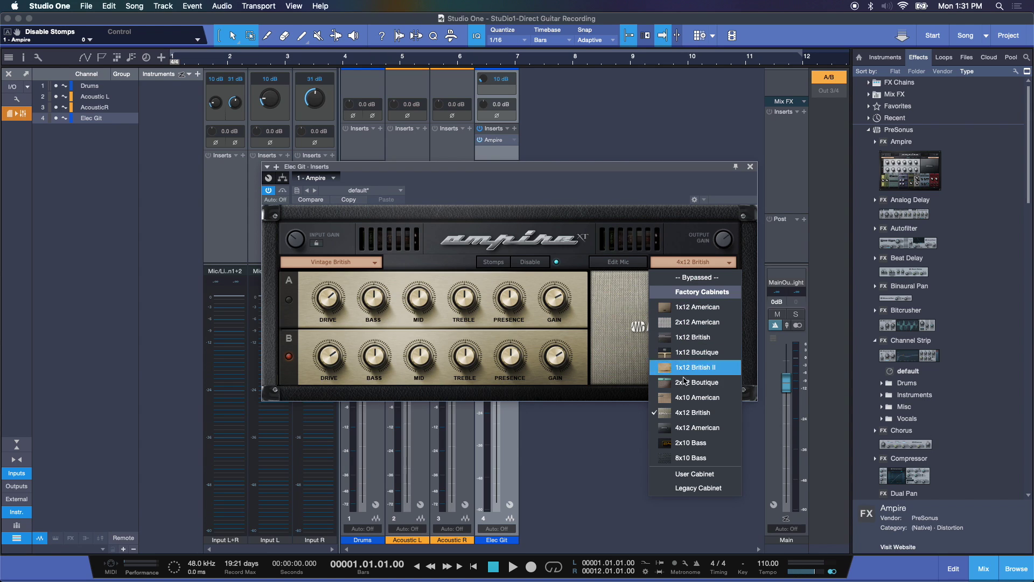
{"action": "left_click", "coordinate": [687, 247]}
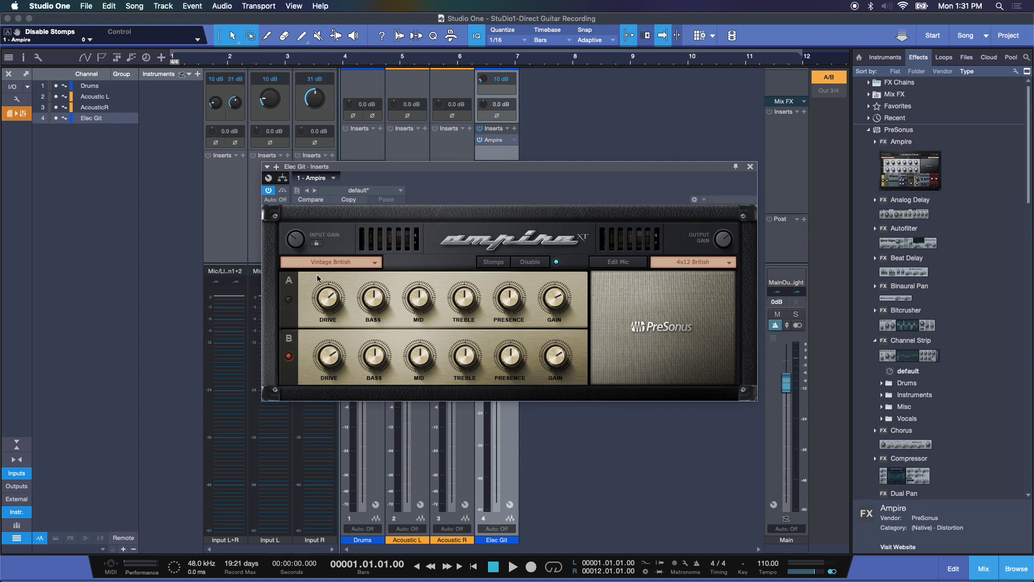
Choose the Drive American amp with a 1x12 British cabinet, then close Ampire.
{"action": "left_click", "coordinate": [324, 263]}
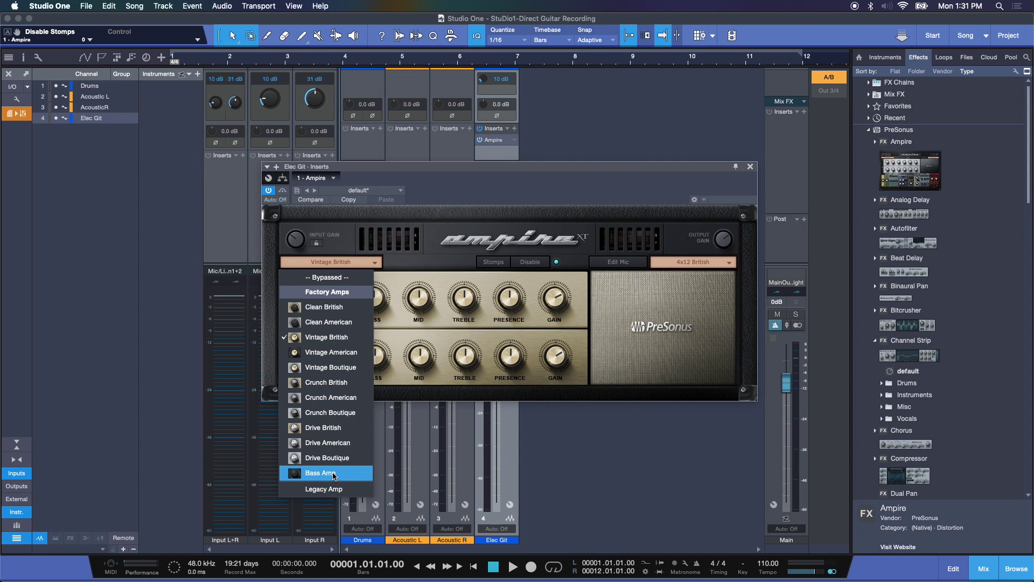
{"action": "left_click", "coordinate": [338, 446]}
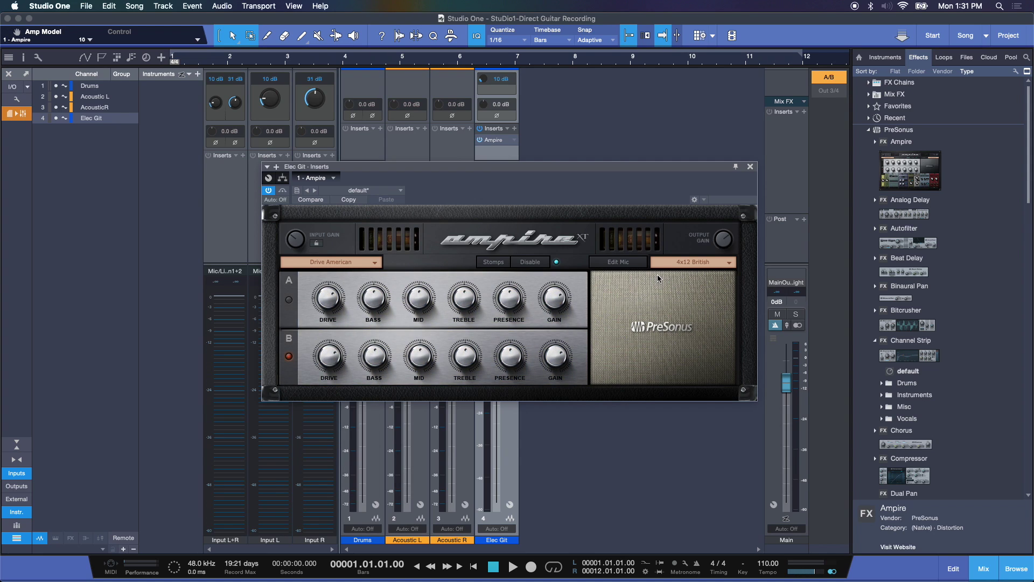
{"action": "left_click", "coordinate": [672, 264]}
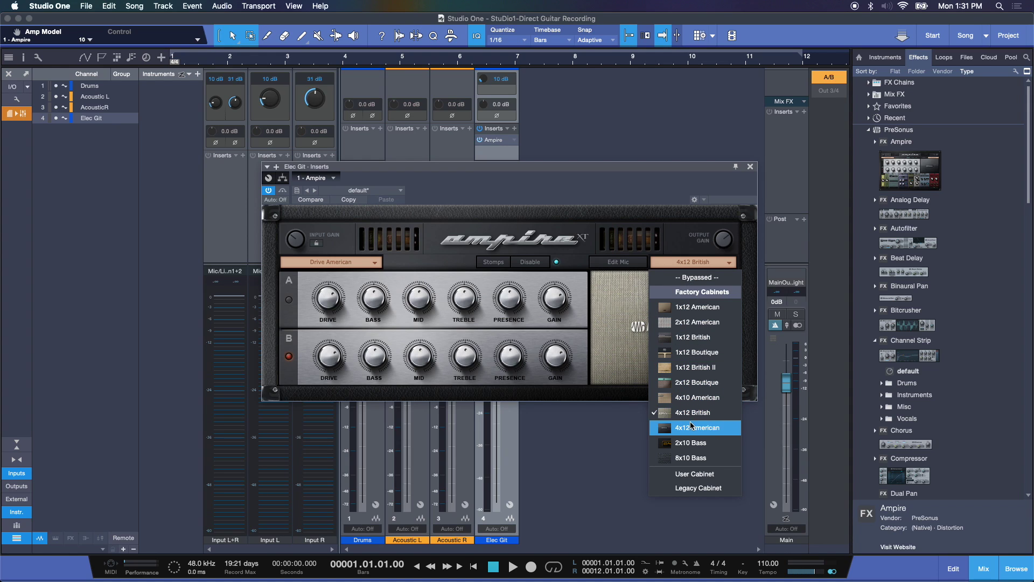
{"action": "left_click", "coordinate": [697, 338]}
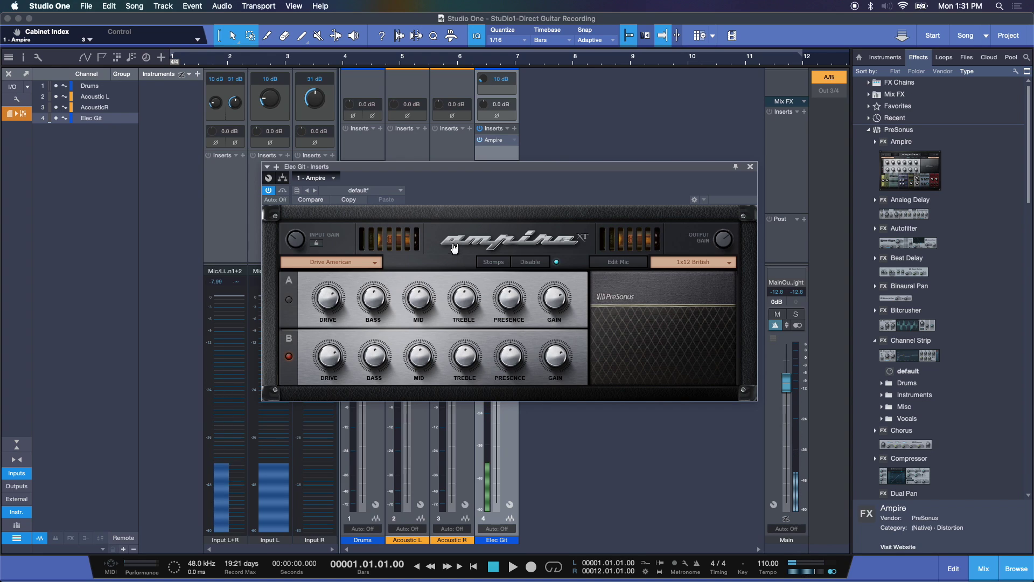
{"action": "left_click", "coordinate": [751, 166]}
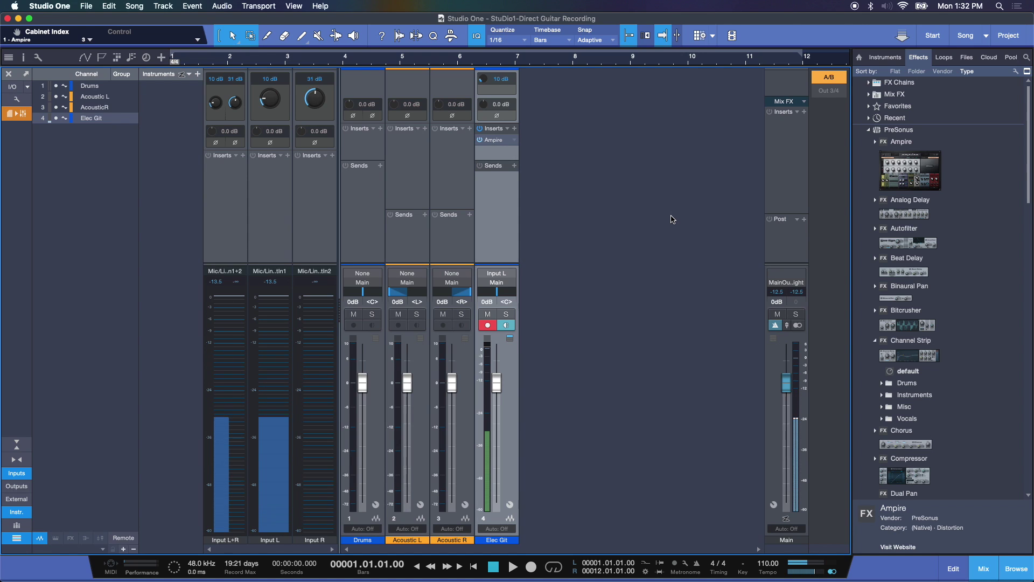
Back in the arrangement, close the editor panel and turn on Elec Git's input monitoring.
{"action": "left_click", "coordinate": [954, 568]}
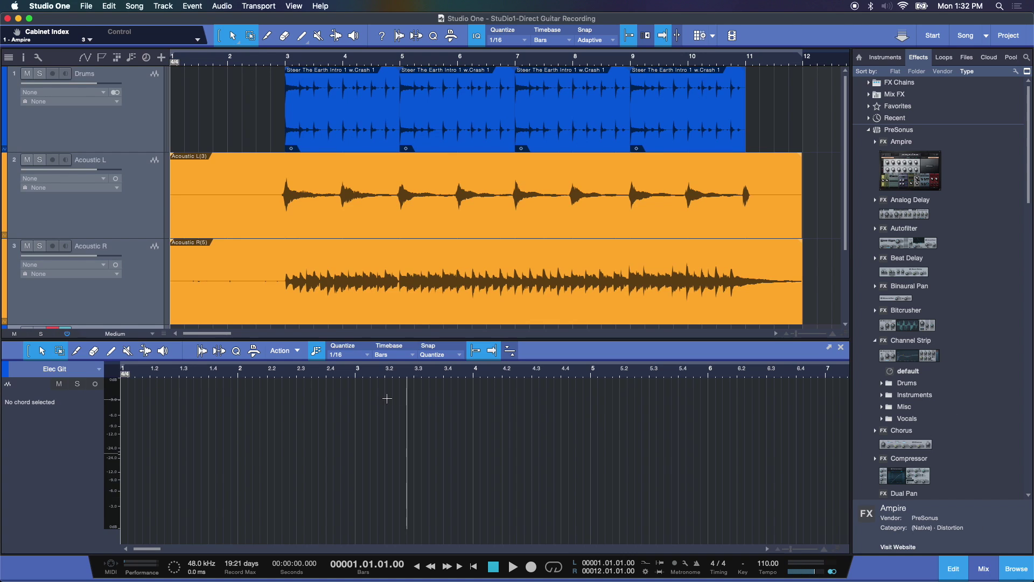
{"action": "left_click", "coordinate": [840, 347]}
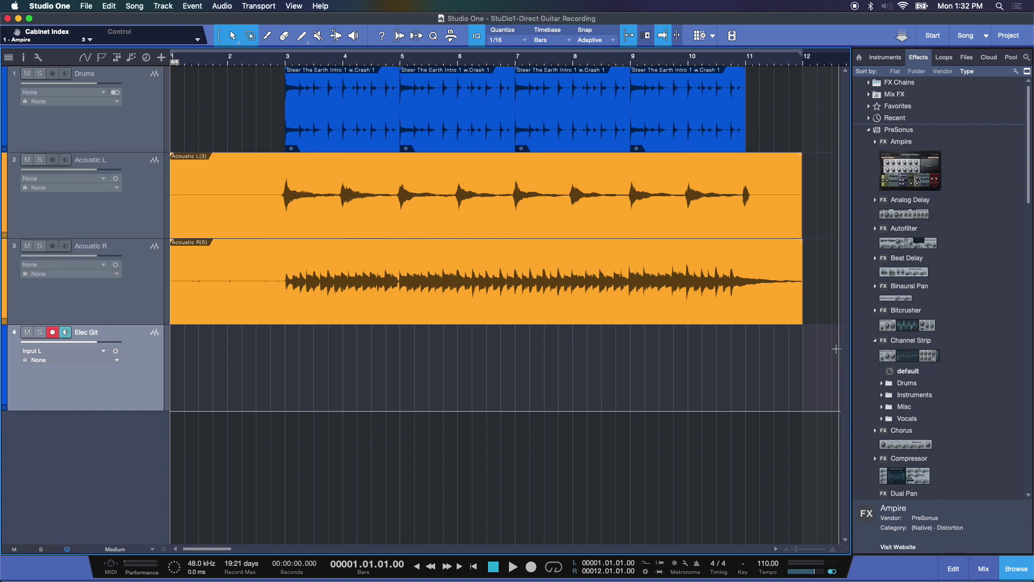
{"action": "left_click", "coordinate": [66, 332]}
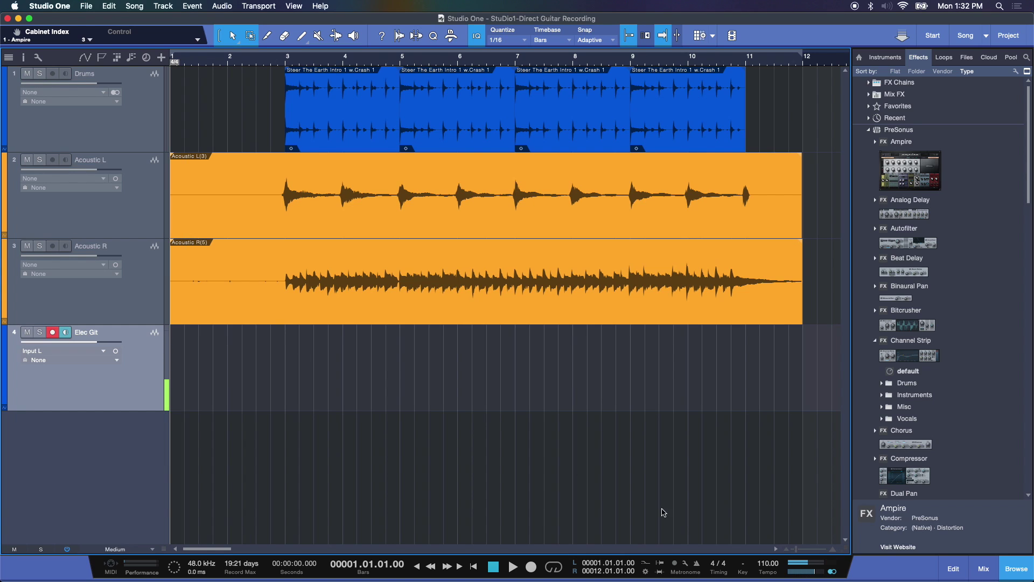
Lower the Drums, Acoustic L and Acoustic R faders together to -3.7 dB.
{"action": "key", "text": "F3"}
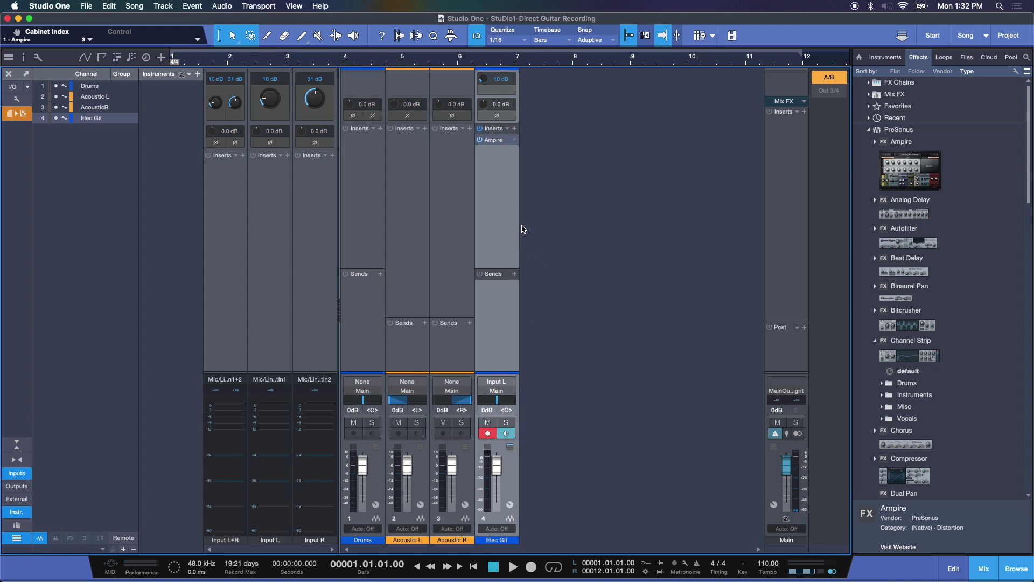
{"action": "left_click_drag", "start_coordinate": [476, 373], "coordinate": [476, 219]}
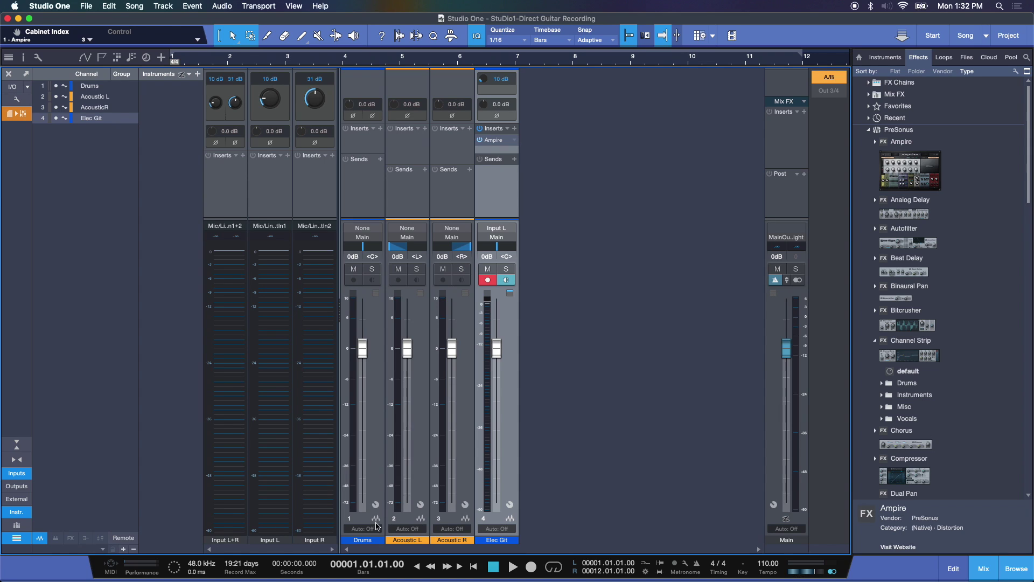
{"action": "left_click", "coordinate": [373, 540]}
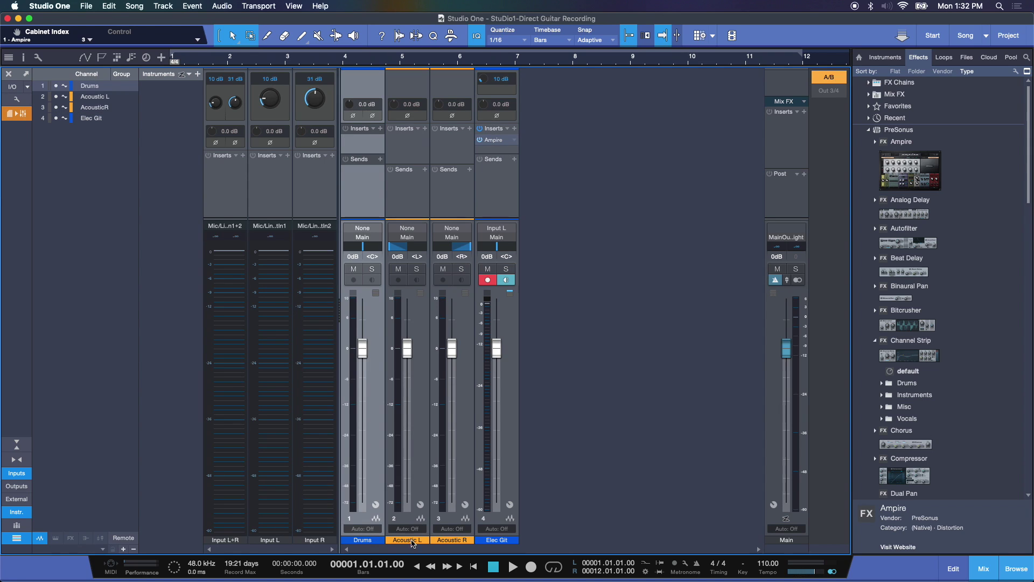
{"action": "left_click", "coordinate": [451, 539], "text": "shift"}
{"action": "left_click_drag", "start_coordinate": [453, 354], "coordinate": [456, 376]}
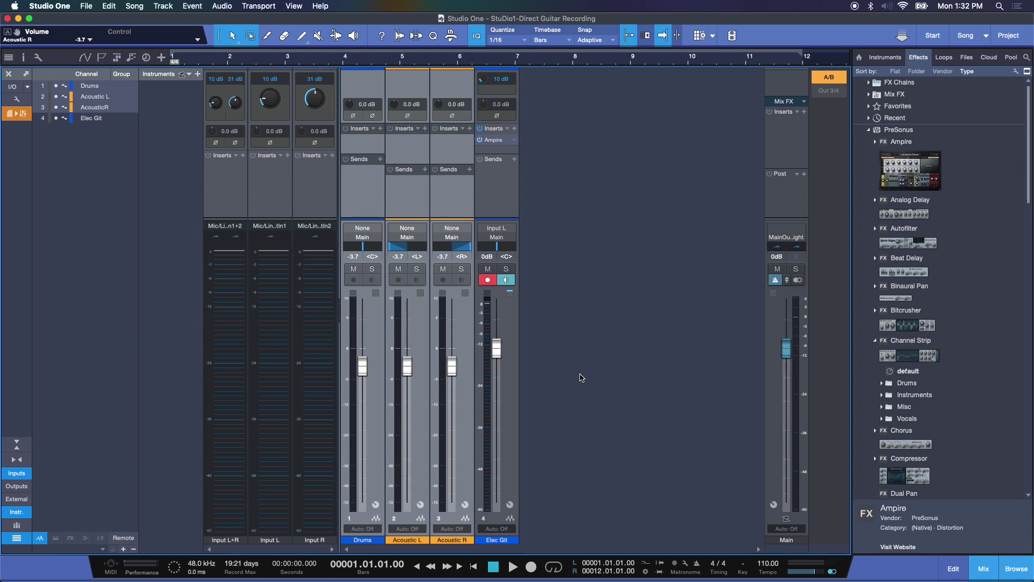
Play the song from around bar 2 beat 4 and stop it to check the mix.
{"action": "left_click", "coordinate": [954, 569]}
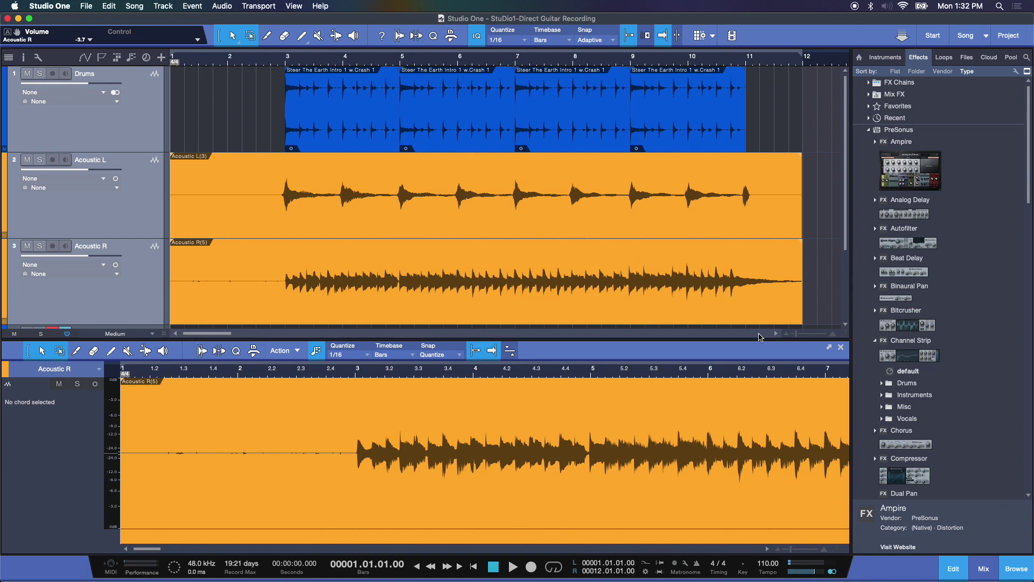
{"action": "left_click", "coordinate": [843, 348]}
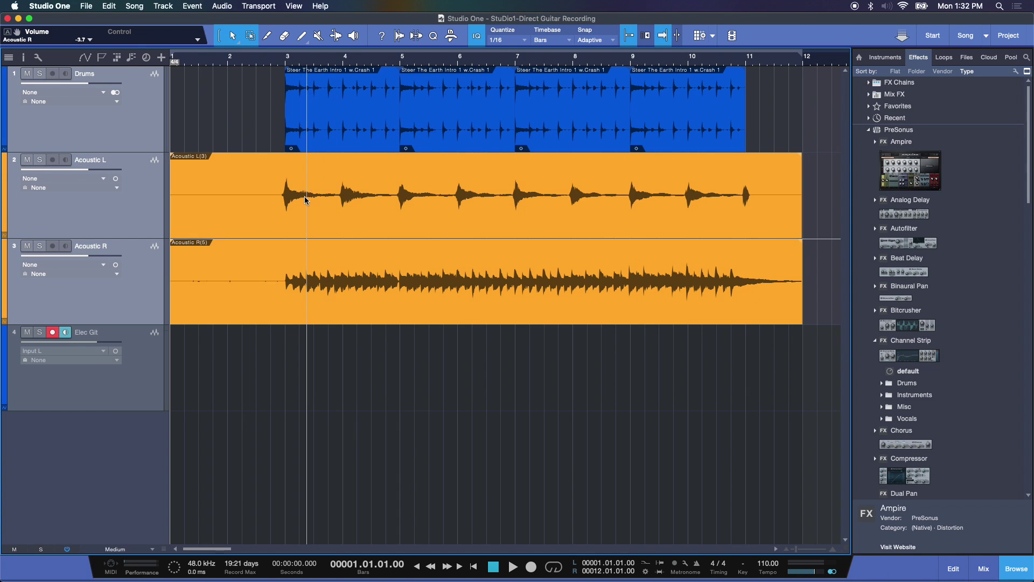
{"action": "left_click", "coordinate": [279, 63]}
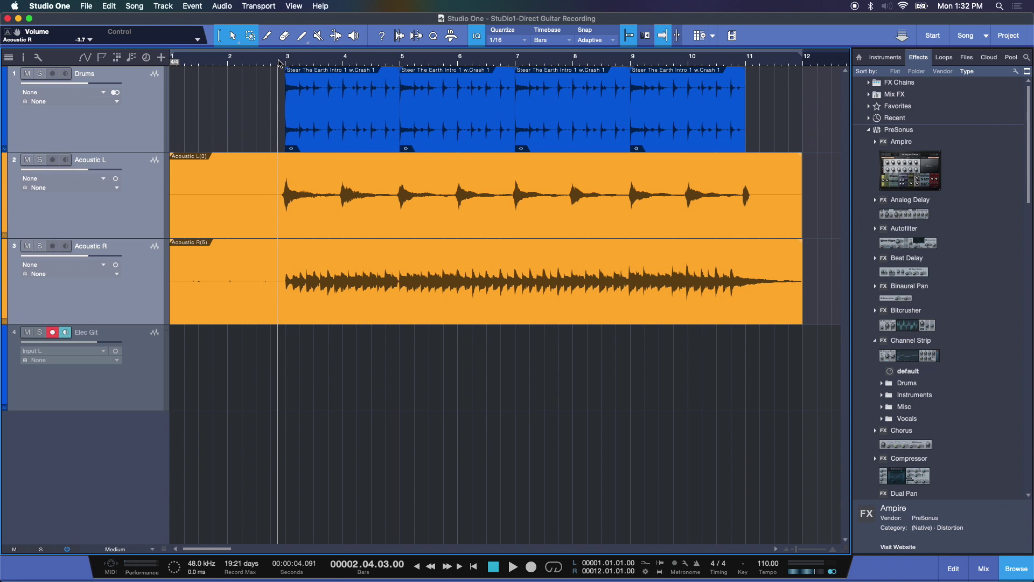
{"action": "key", "text": "space"}
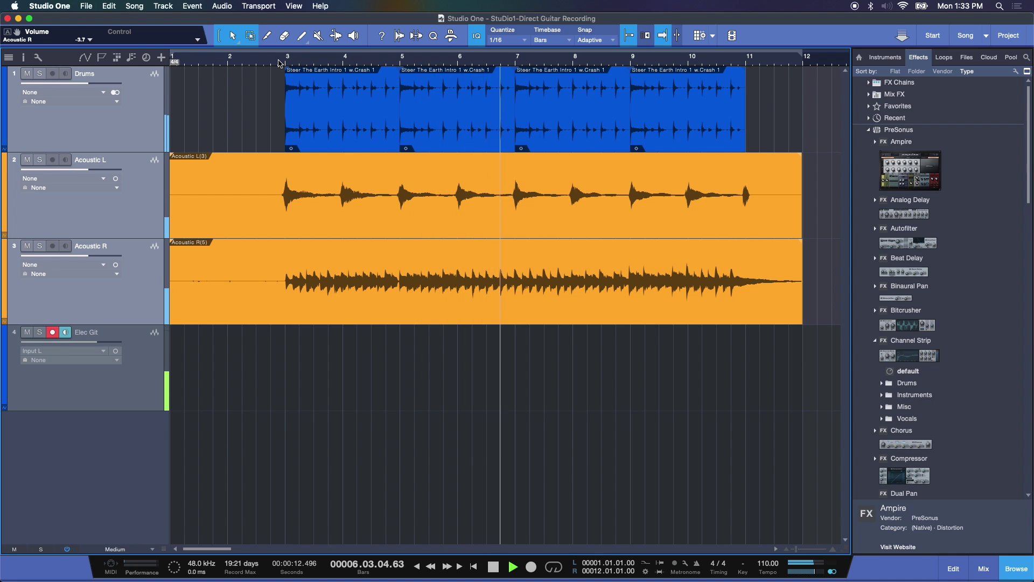
{"action": "key", "text": "space"}
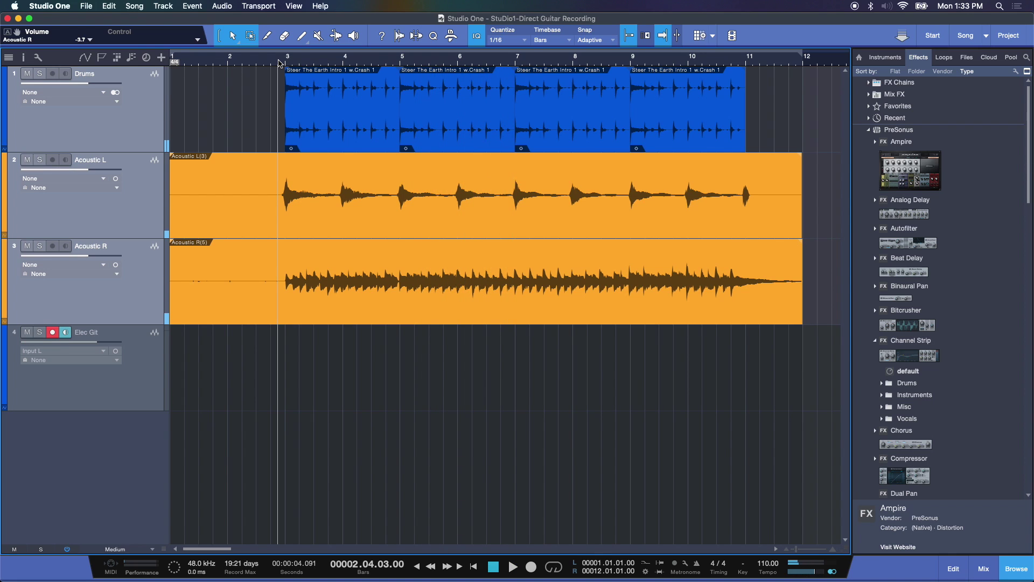
Toggle loop on and off, hide the browser, and return the position to the song start.
{"action": "left_click", "coordinate": [554, 567]}
{"action": "left_click", "coordinate": [552, 568]}
{"action": "left_click", "coordinate": [1016, 569]}
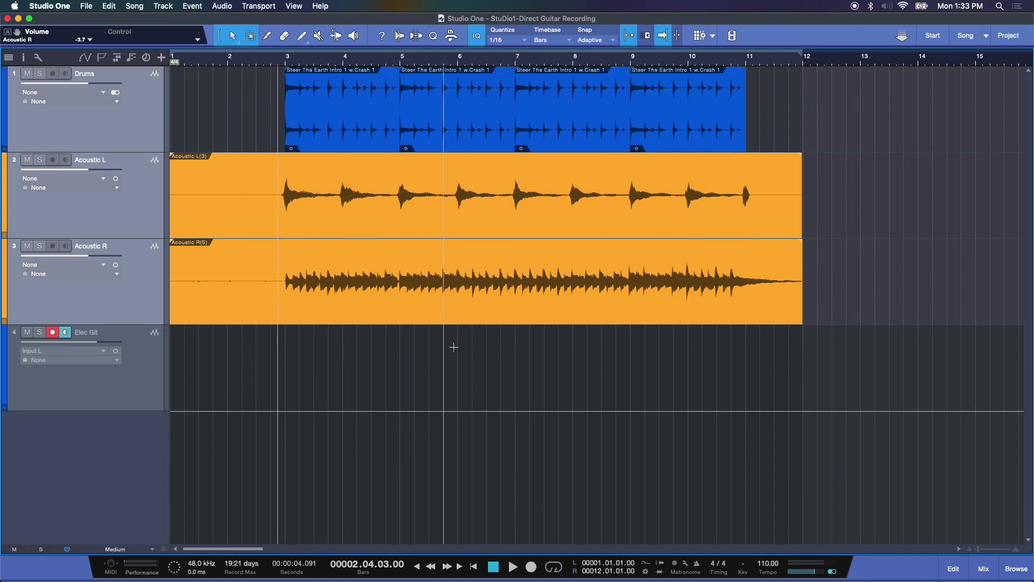
{"action": "left_click", "coordinate": [472, 566]}
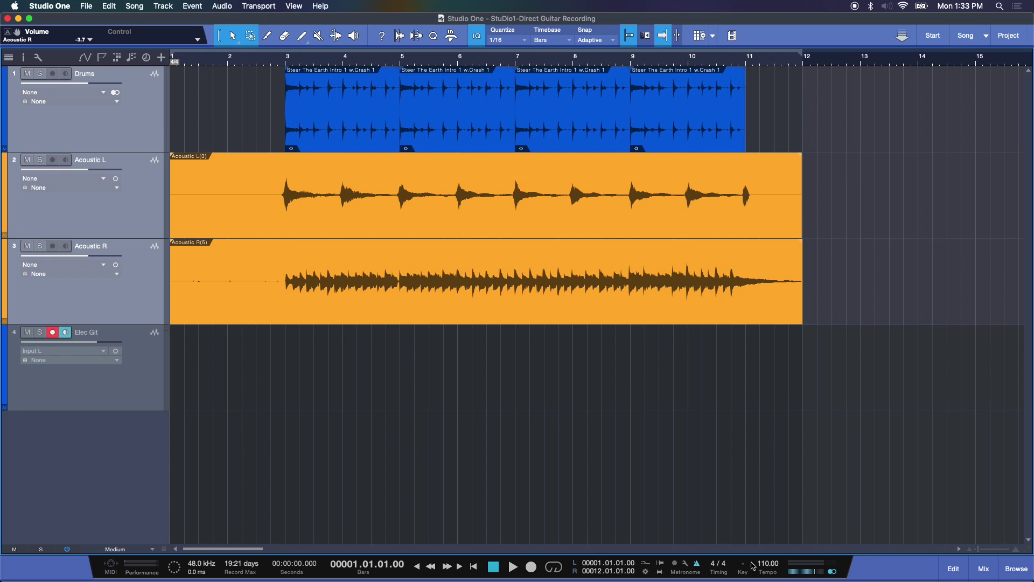
Pull the Main channel's metronome click mini-fader down toward -2.1 dB.
{"action": "left_click", "coordinate": [983, 569]}
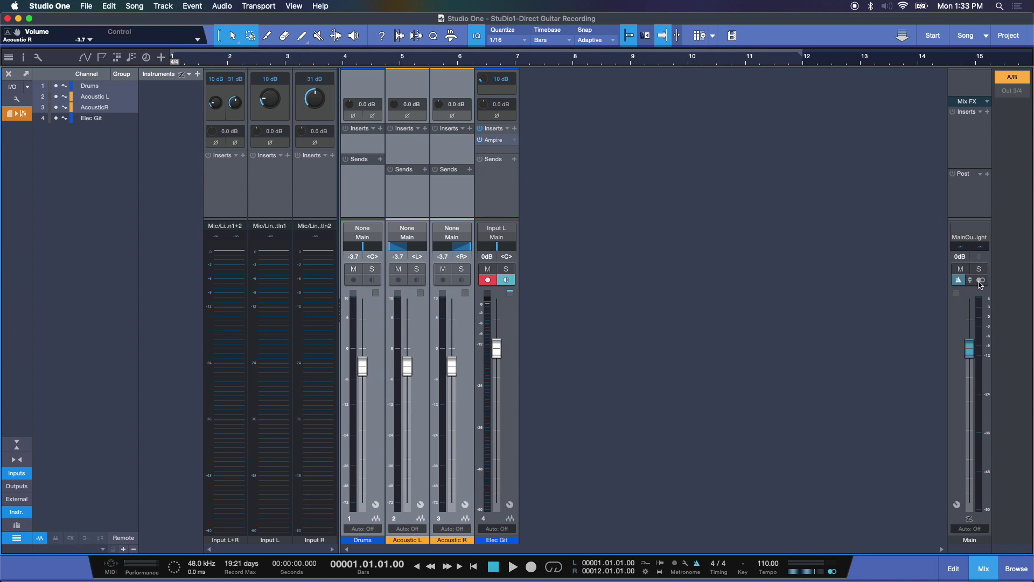
{"action": "left_click_drag", "start_coordinate": [973, 284], "coordinate": [973, 345]}
{"action": "left_click", "coordinate": [954, 569]}
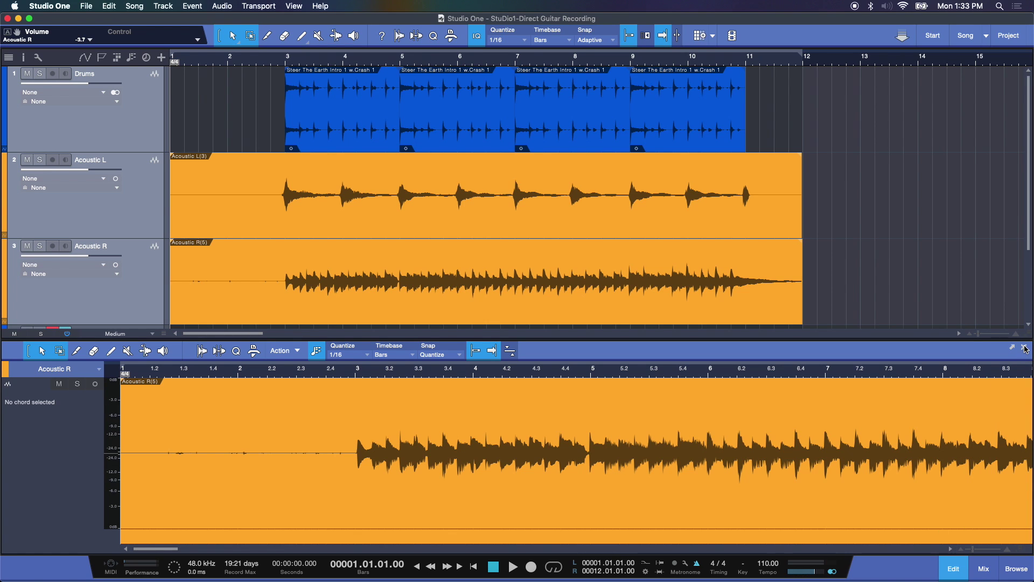
With the audio editor closed, play the song briefly from the start, then stop.
{"action": "left_click", "coordinate": [1025, 348]}
{"action": "left_click", "coordinate": [514, 567]}
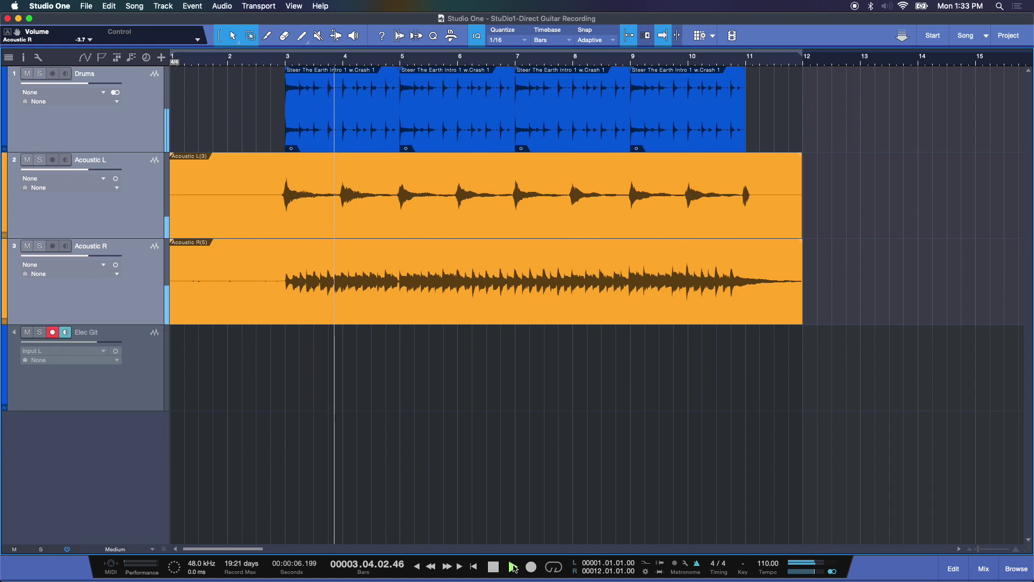
{"action": "left_click", "coordinate": [494, 567]}
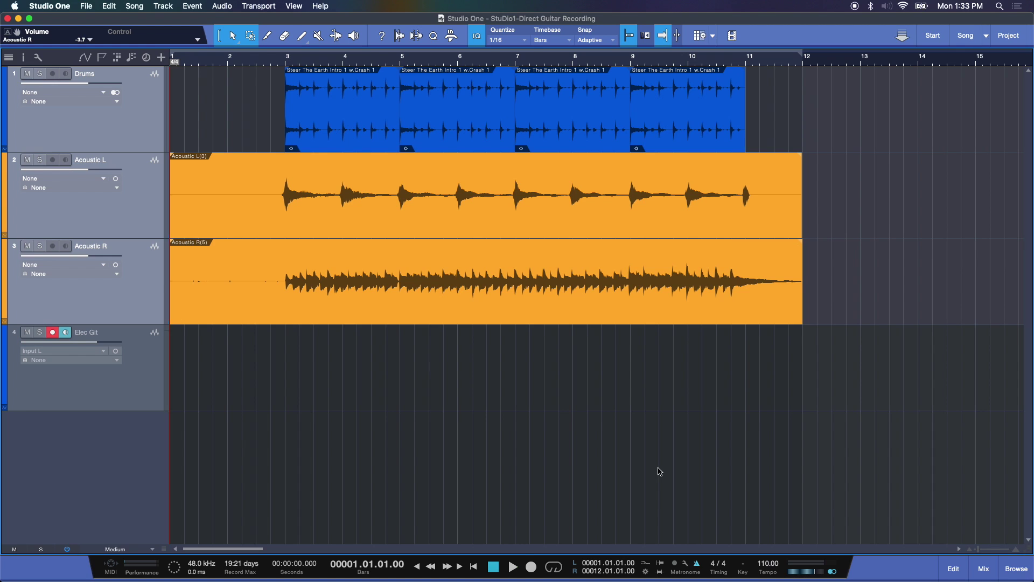
Record a direct guitar take on Elec Git from bar 1 to just past bar 12.
{"action": "key", "text": "KP_Multiply"}
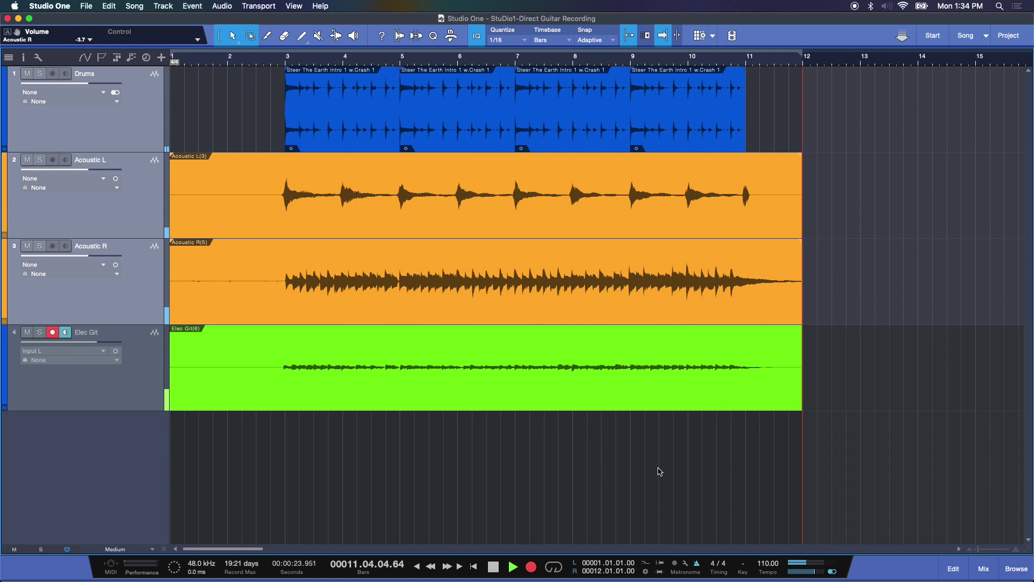
{"action": "key", "text": "space"}
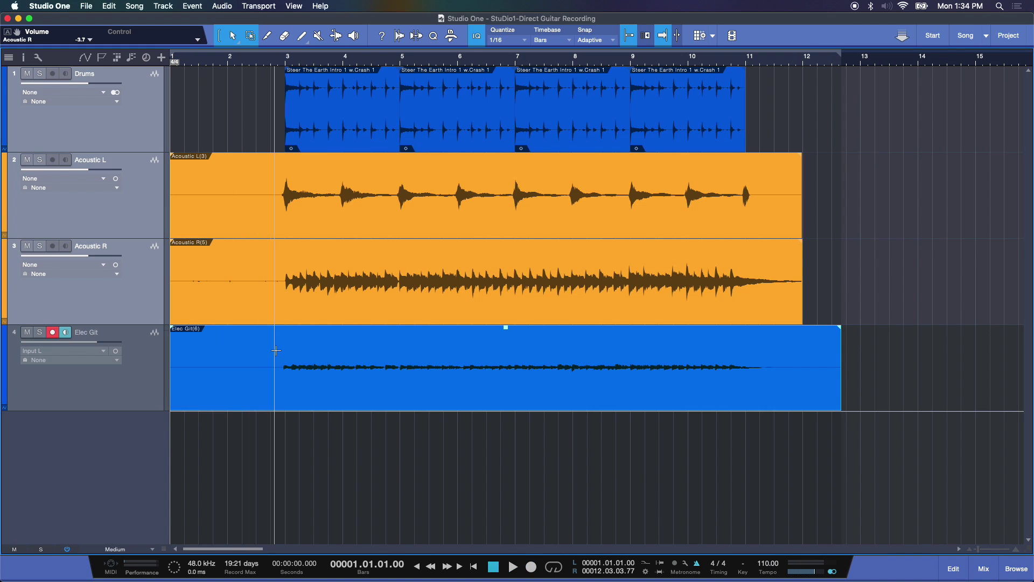
Disarm recording and input monitoring on Elec Git in the mixer.
{"action": "left_click", "coordinate": [954, 569]}
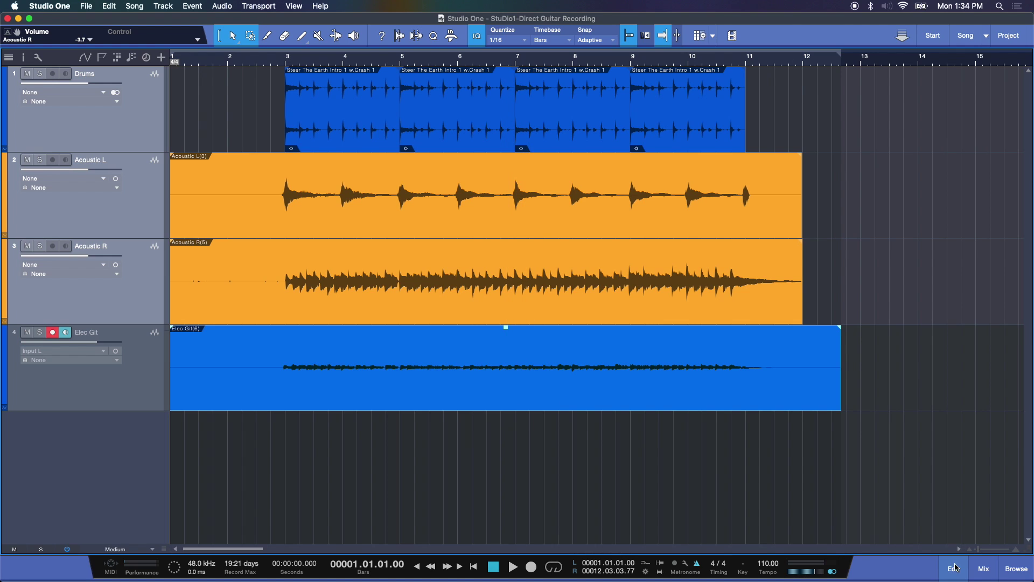
{"action": "left_click", "coordinate": [1024, 347]}
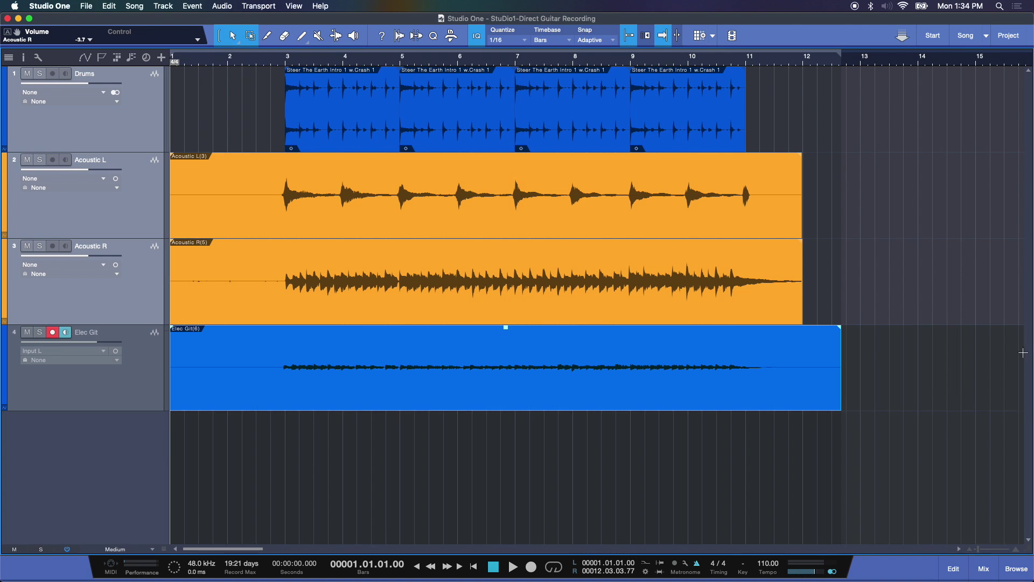
{"action": "left_click", "coordinate": [962, 572]}
{"action": "left_click", "coordinate": [962, 573]}
{"action": "left_click", "coordinate": [982, 568]}
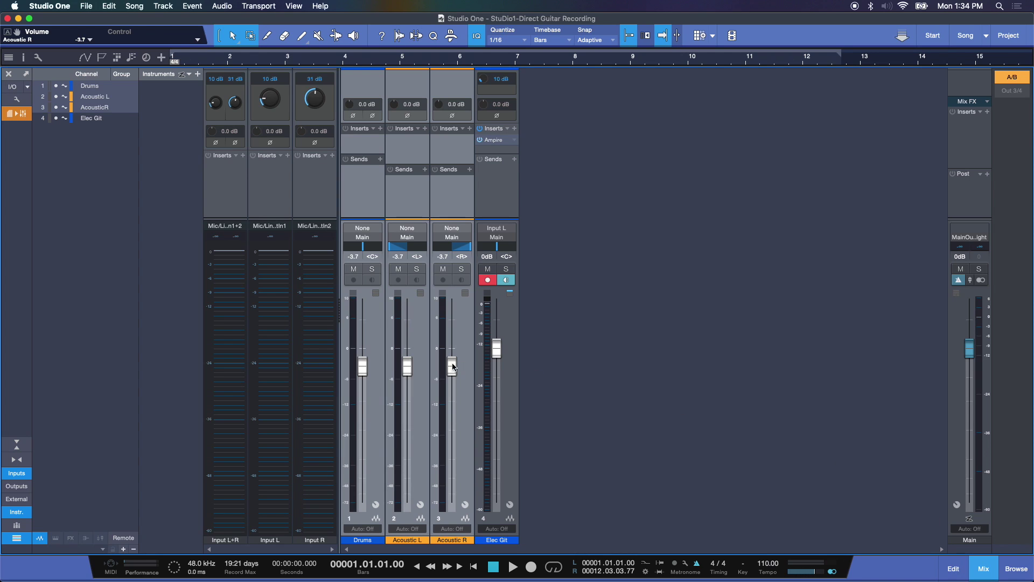
{"action": "left_click", "coordinate": [488, 280]}
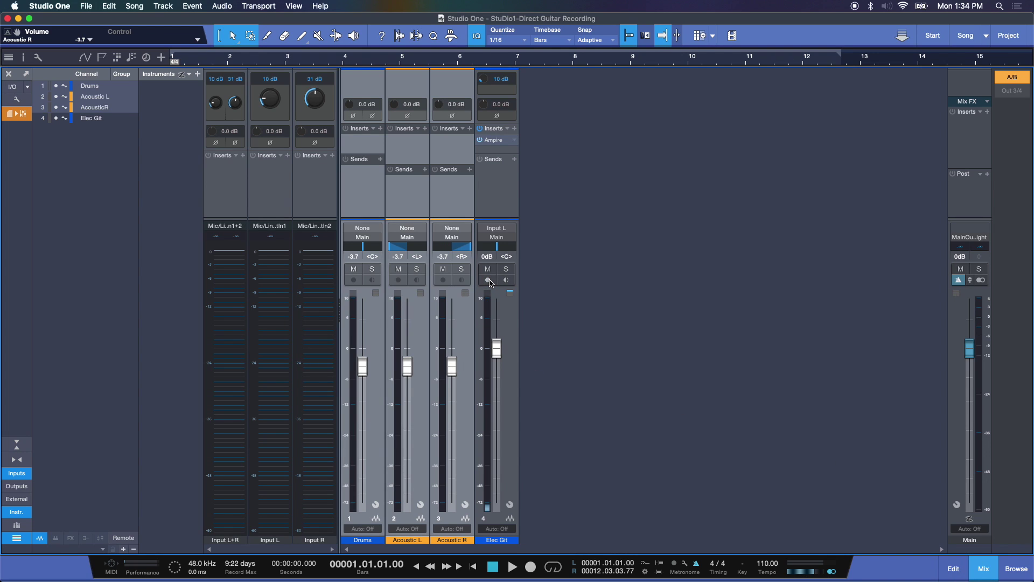
{"action": "left_click", "coordinate": [964, 566]}
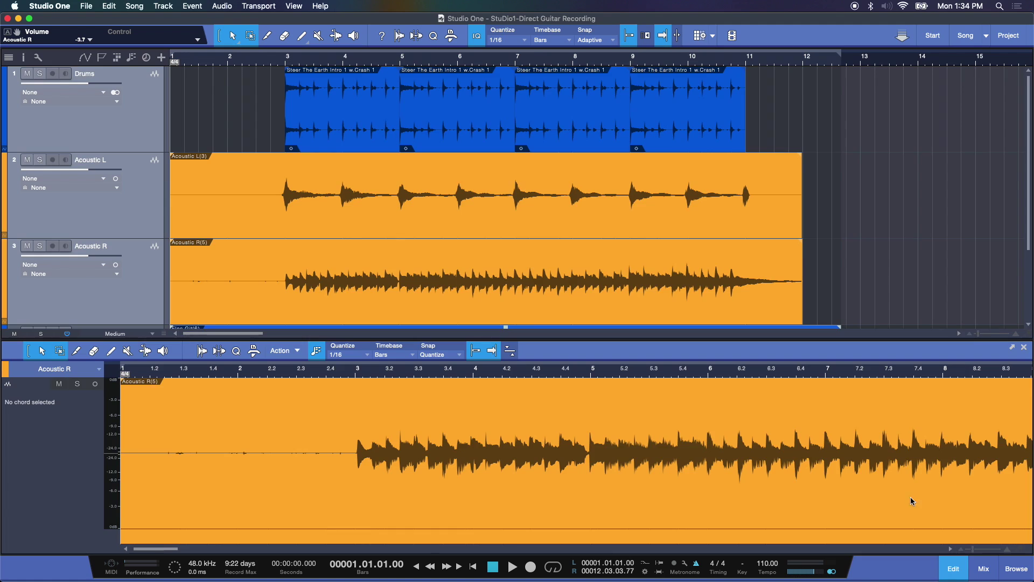
Play back the new take from bar 2 beat 4, checking it in the mixer, then stop.
{"action": "left_click", "coordinate": [273, 58]}
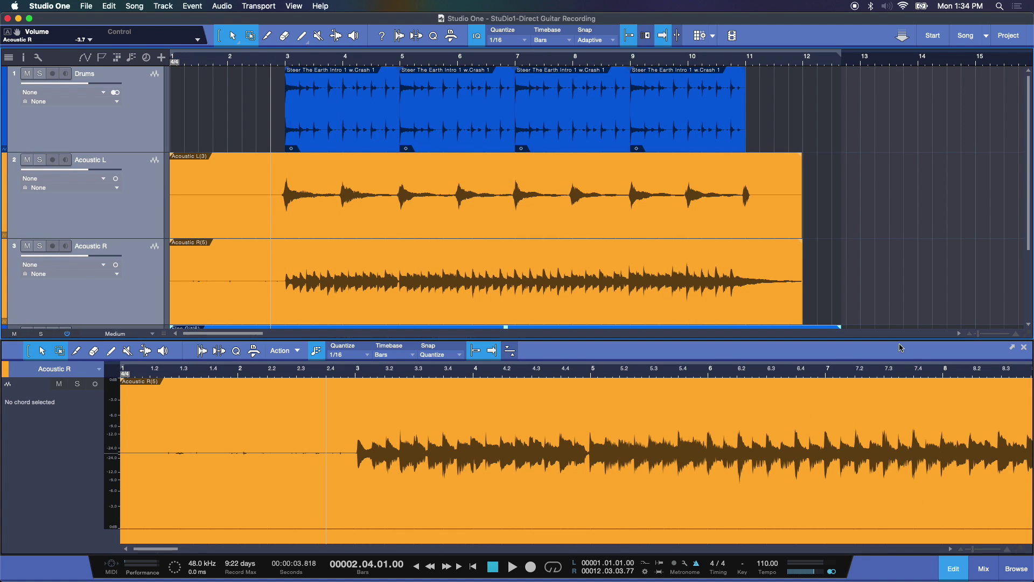
{"action": "left_click", "coordinate": [1023, 349]}
{"action": "key", "text": "space"}
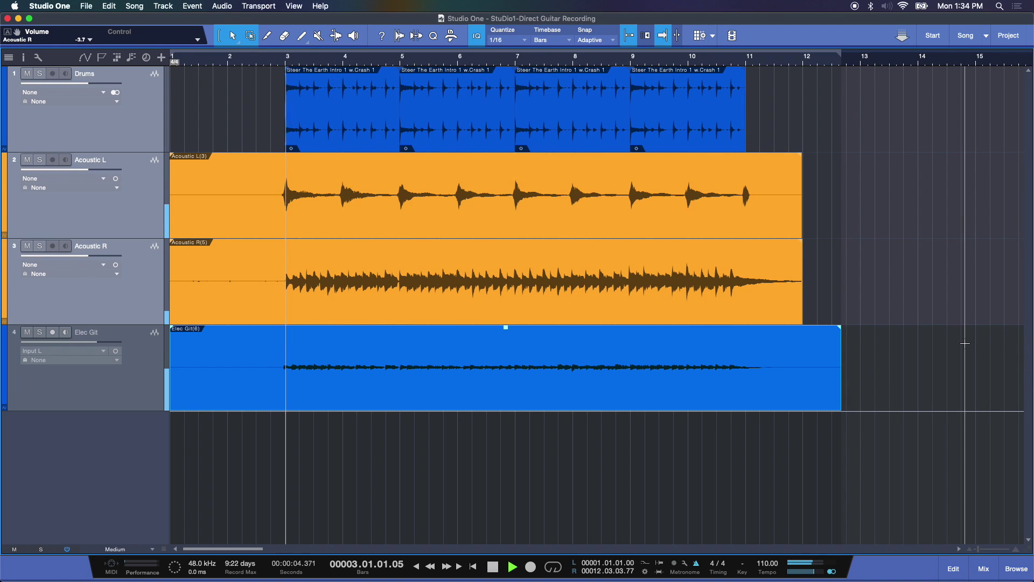
{"action": "left_click", "coordinate": [994, 569]}
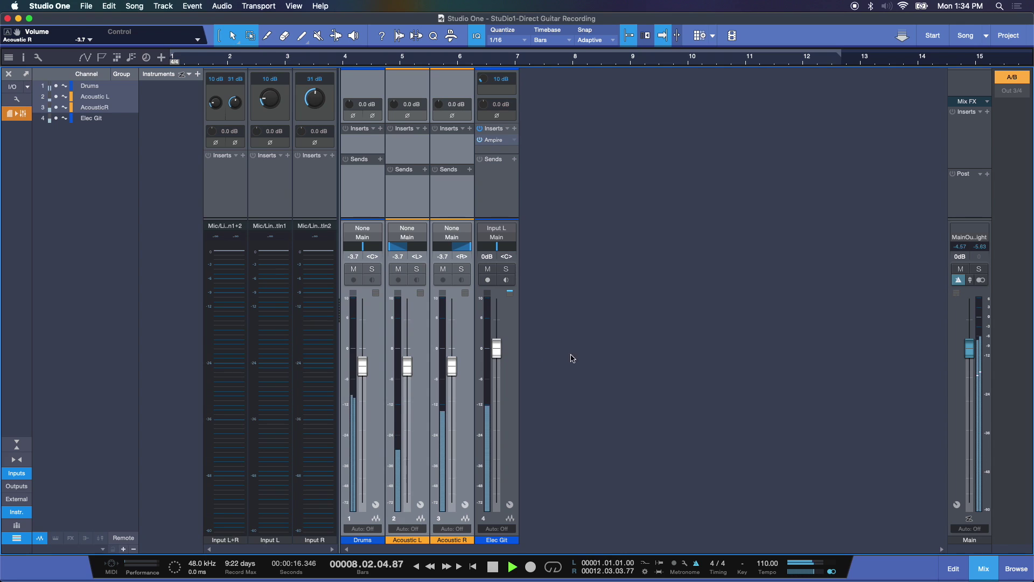
{"action": "left_click", "coordinate": [984, 568]}
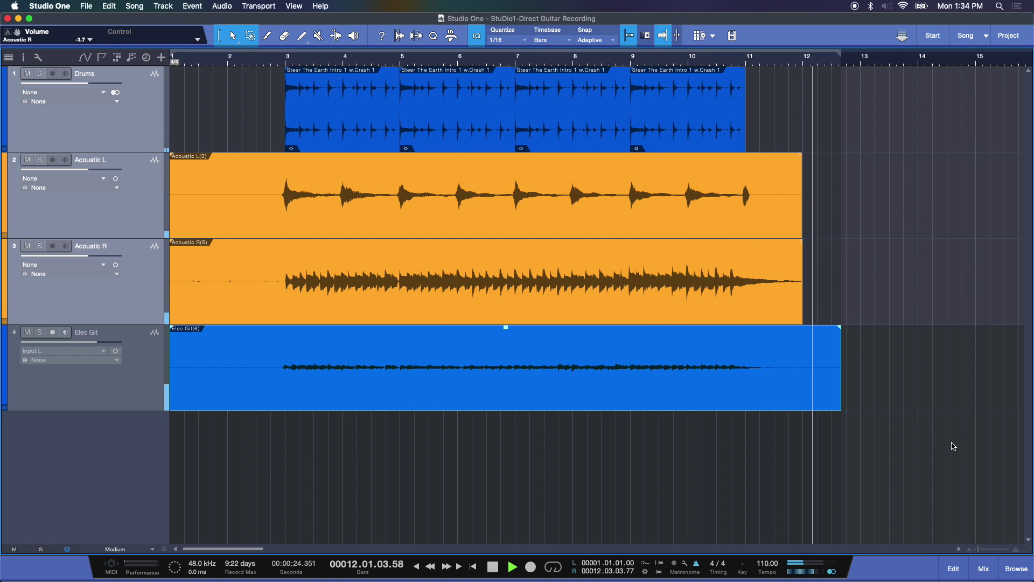
{"action": "key", "text": "space"}
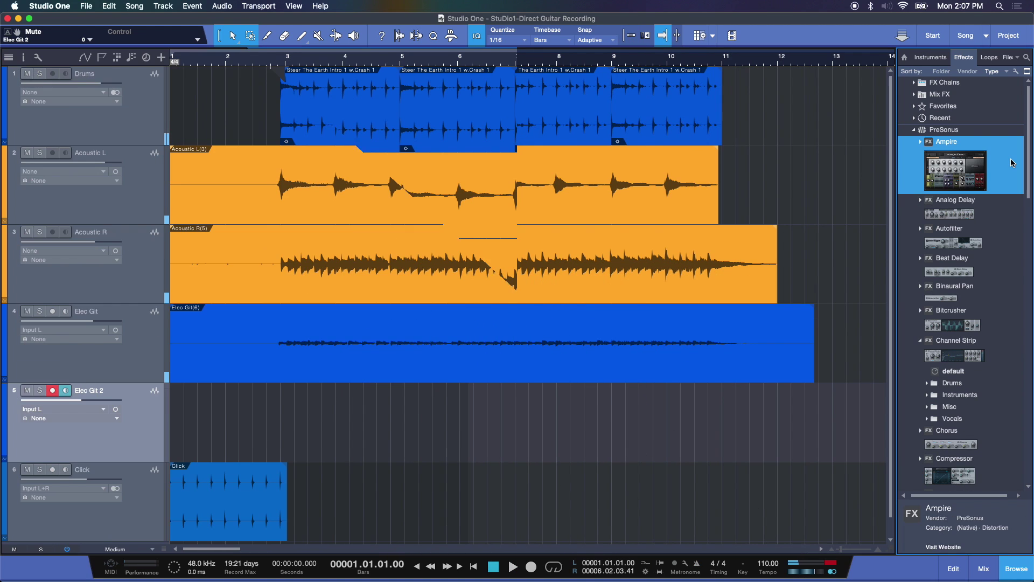
Record a second guitar take on Elec Git 2, running to about bar 13.
{"action": "key", "text": "KP_Multiply"}
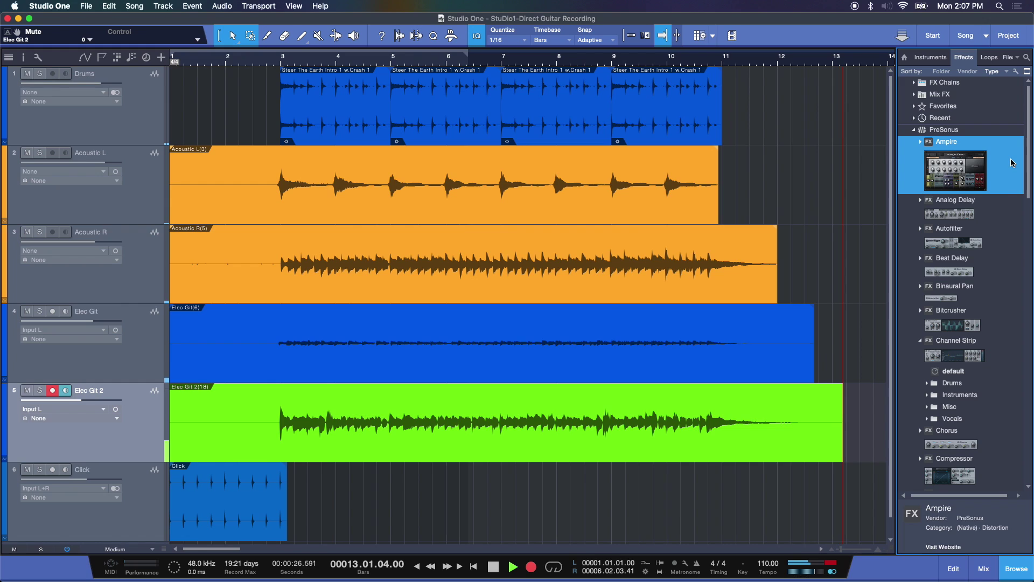
{"action": "key", "text": "space"}
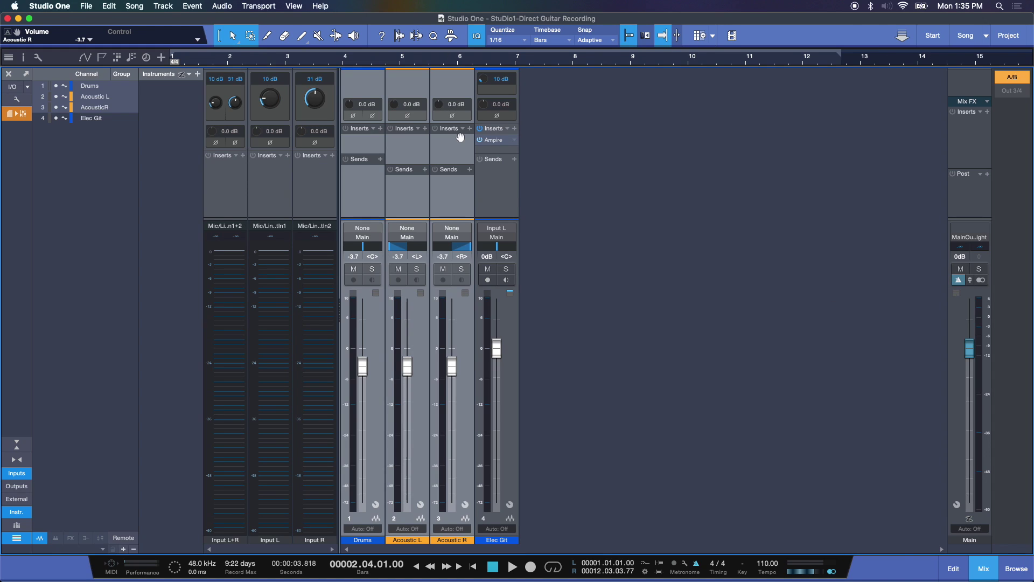
{"action": "left_click", "coordinate": [499, 141]}
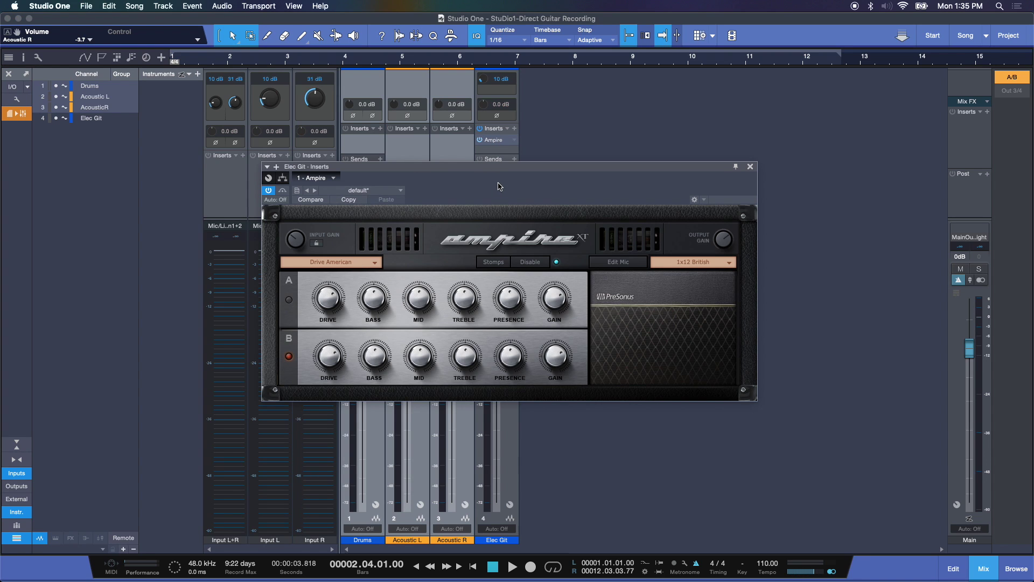
{"action": "left_click", "coordinate": [750, 166]}
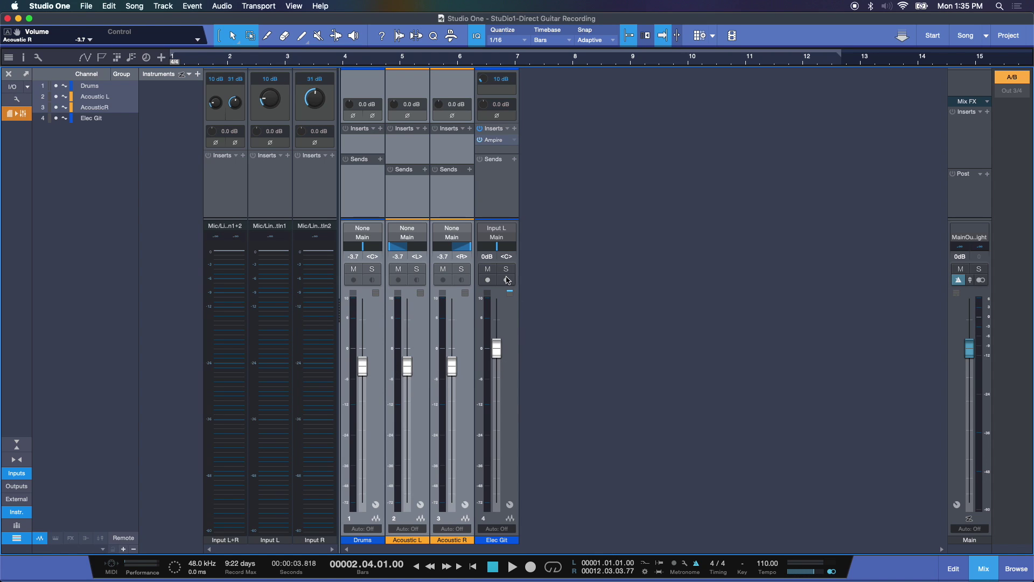
Toggle Elec Git's record-arm and input monitoring, ending with the track unarmed.
{"action": "left_click", "coordinate": [488, 280]}
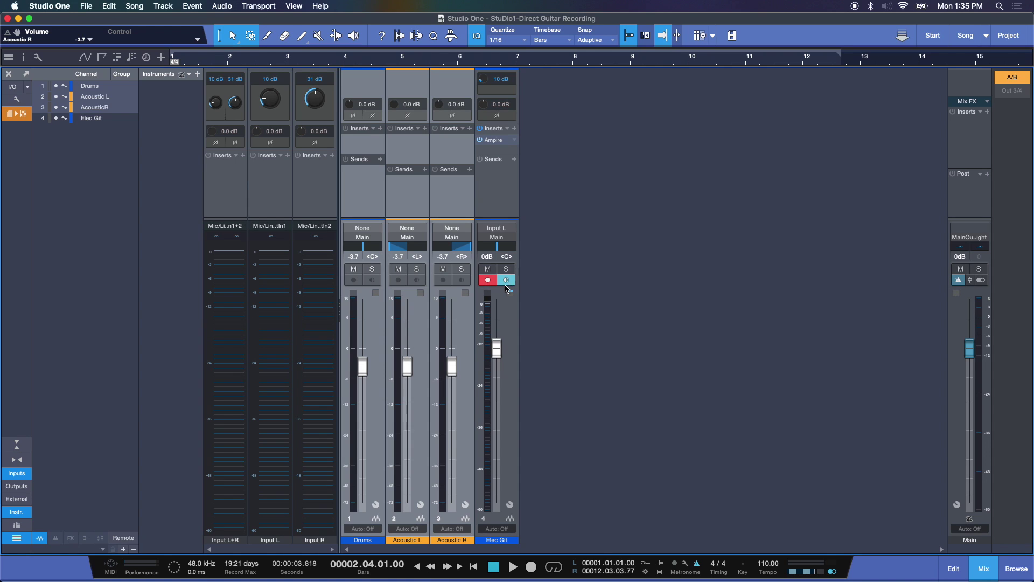
{"action": "left_click", "coordinate": [506, 281]}
{"action": "left_click", "coordinate": [506, 281]}
{"action": "left_click", "coordinate": [488, 280]}
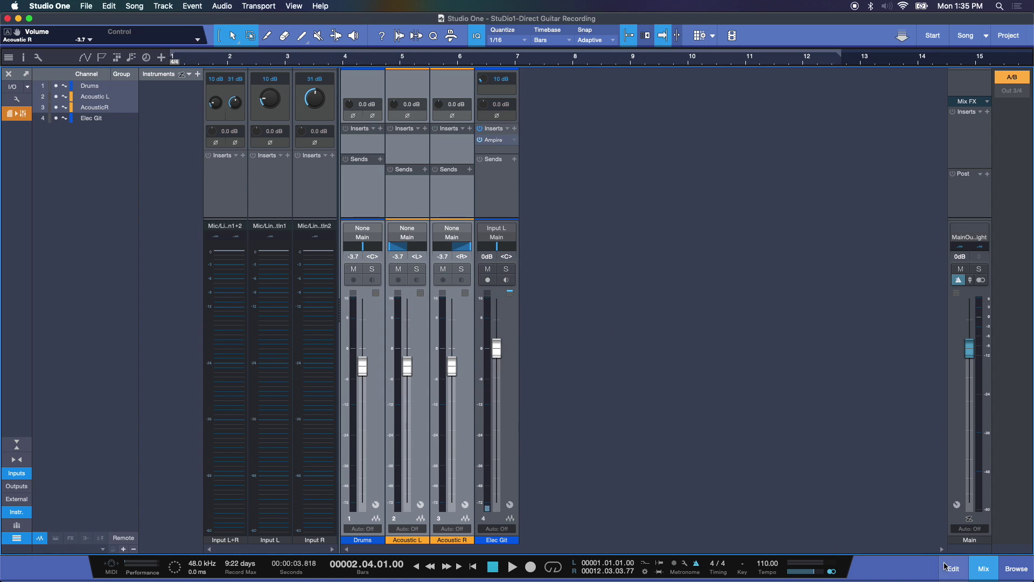